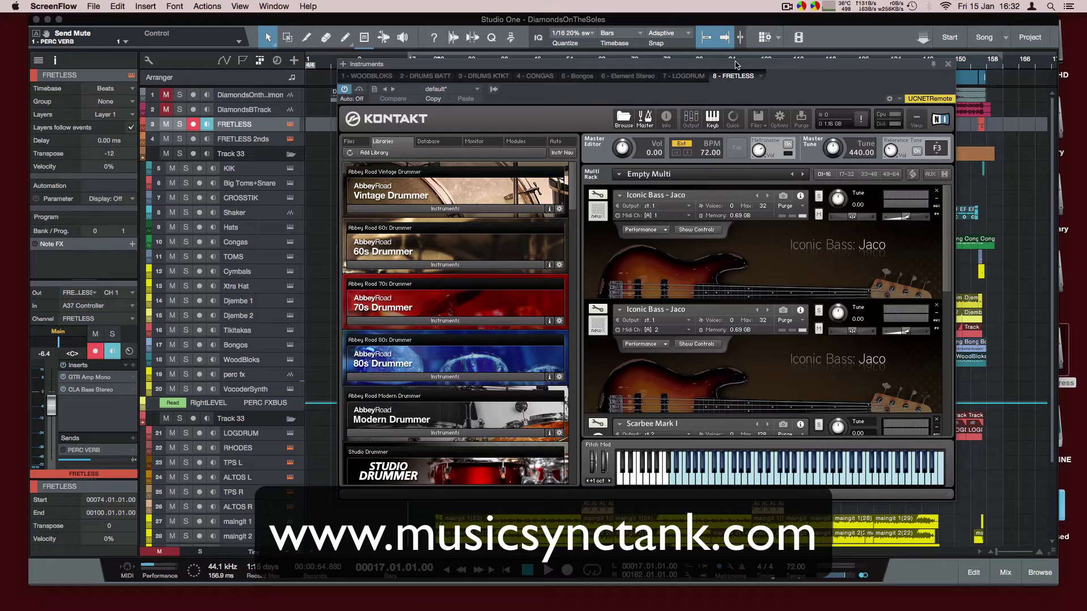
Step: Drag the Kontakt window down and right to reveal the arrangement's section markers and top tracks
left_click_drag(741, 68, 787, 194)
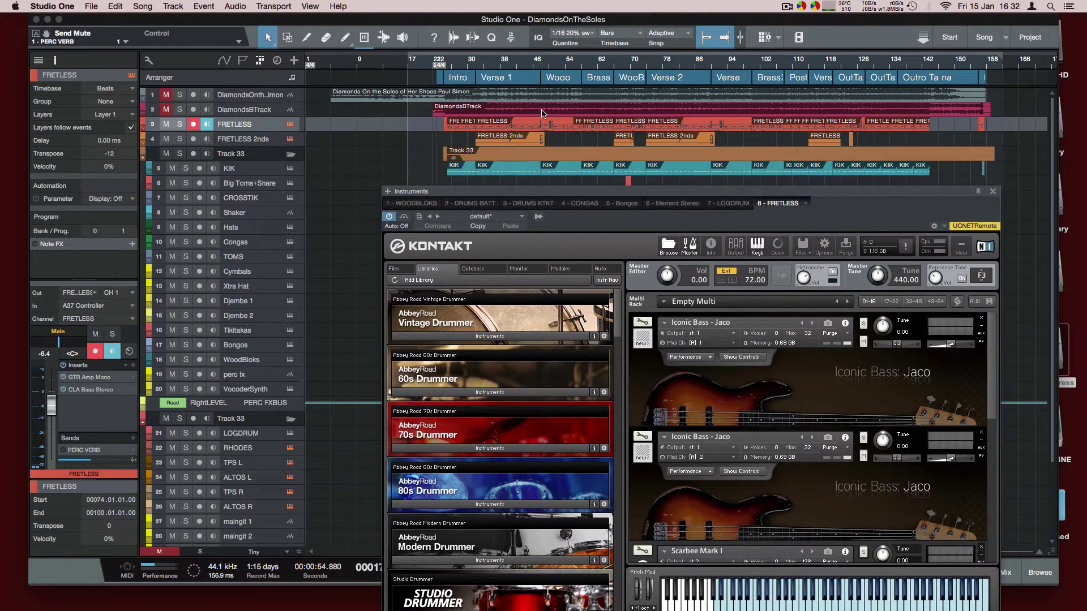
Step: Play the song from bar 38 to hear the fretless bass, then move the Kontakt window back up
left_click(505, 62)
key("space")
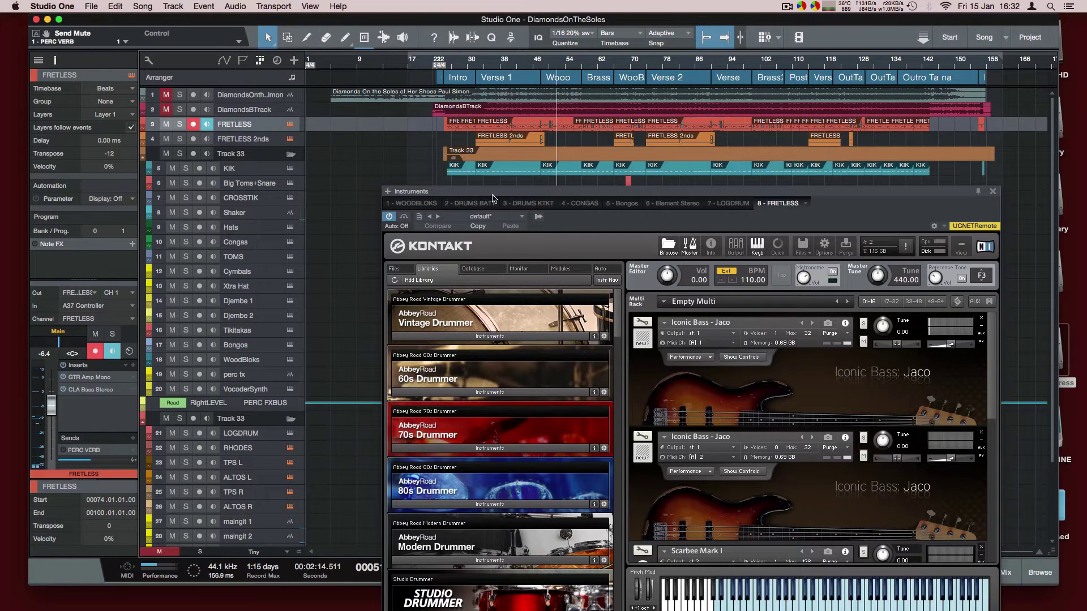
left_click_drag(495, 195, 485, 73)
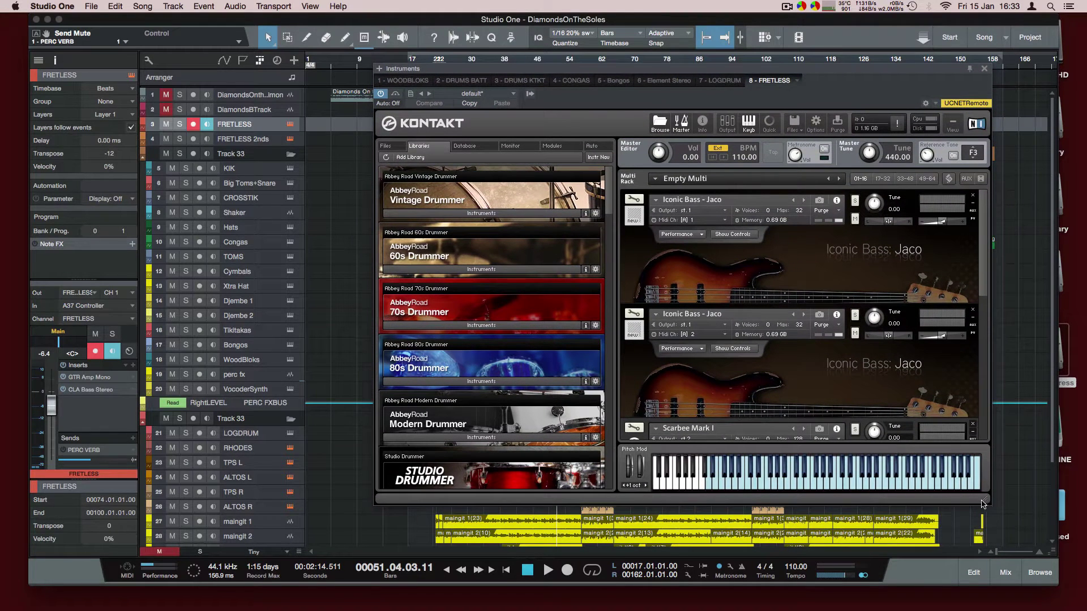
Step: Enlarge the Kontakt window slightly and settle it mid-screen with the transport visible
left_click_drag(986, 504, 1002, 507)
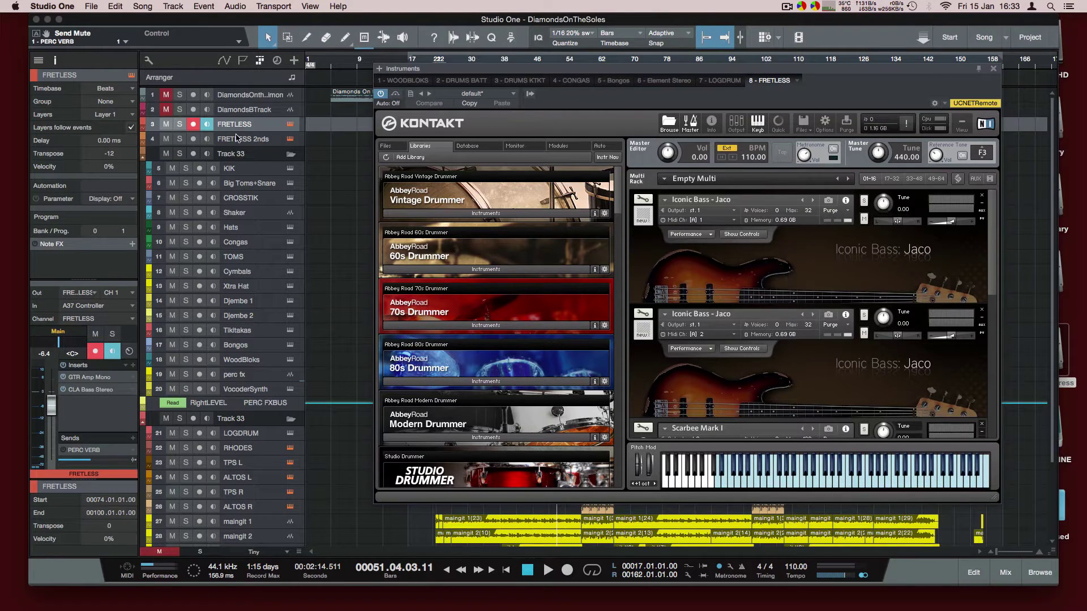
left_click_drag(447, 75, 419, 155)
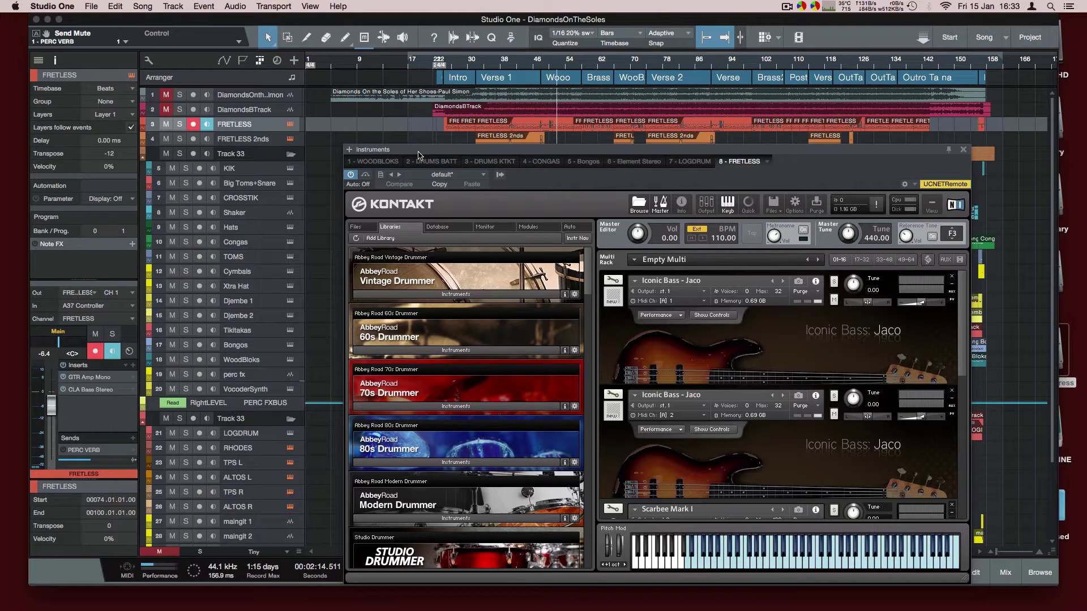
left_click_drag(419, 155, 412, 114)
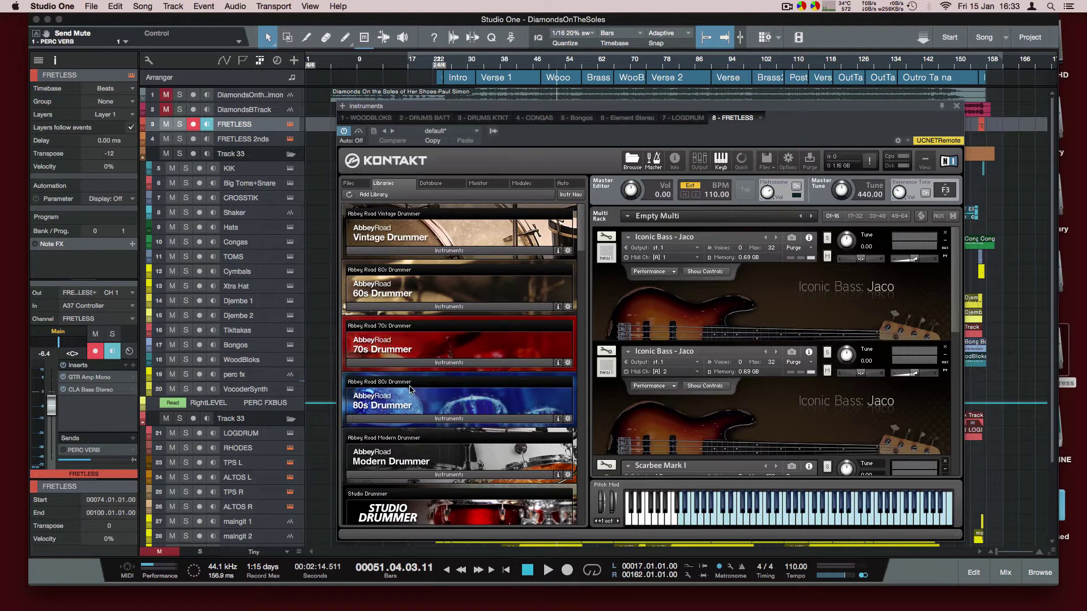
Step: Turn the FRETLESS GTR Amp Mono direct level up to 10.0, review CLA Bass Stereo, then close the inserts
double_click(96, 380)
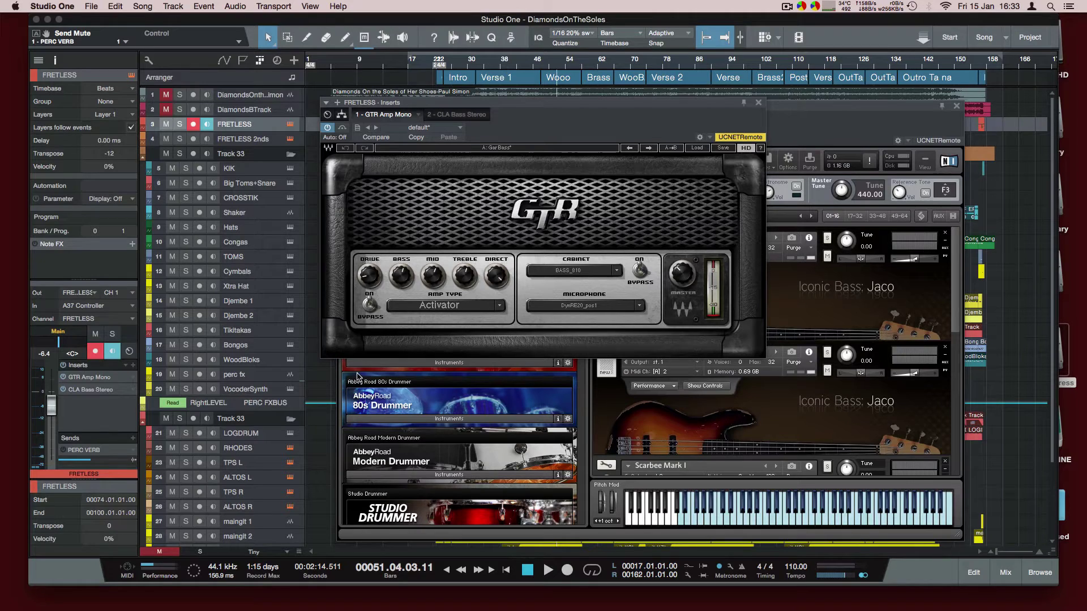
left_click(500, 283)
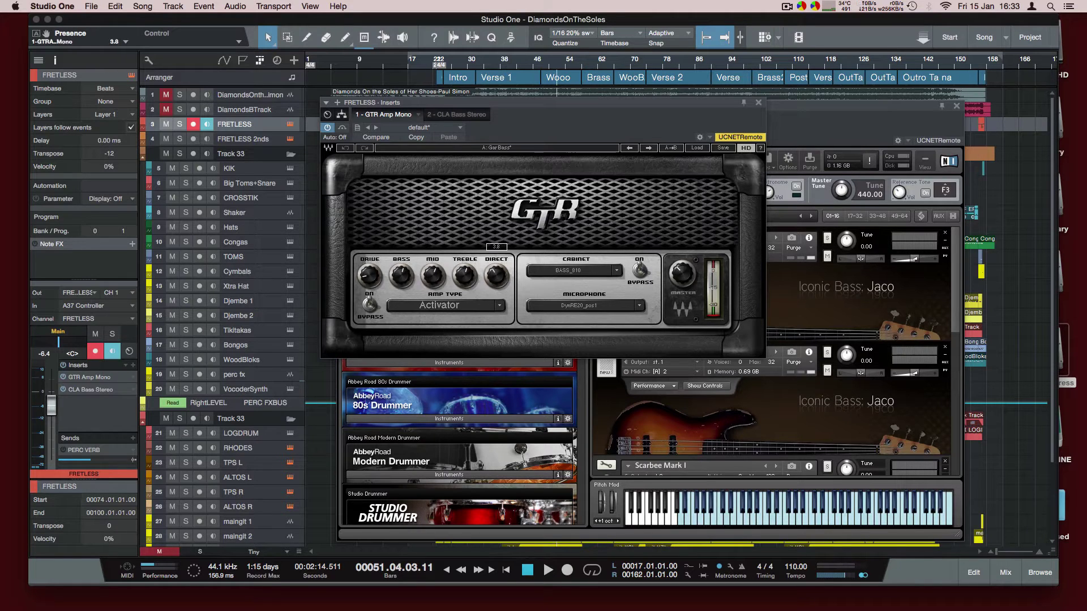
left_click_drag(496, 277, 498, 294)
left_click(106, 390)
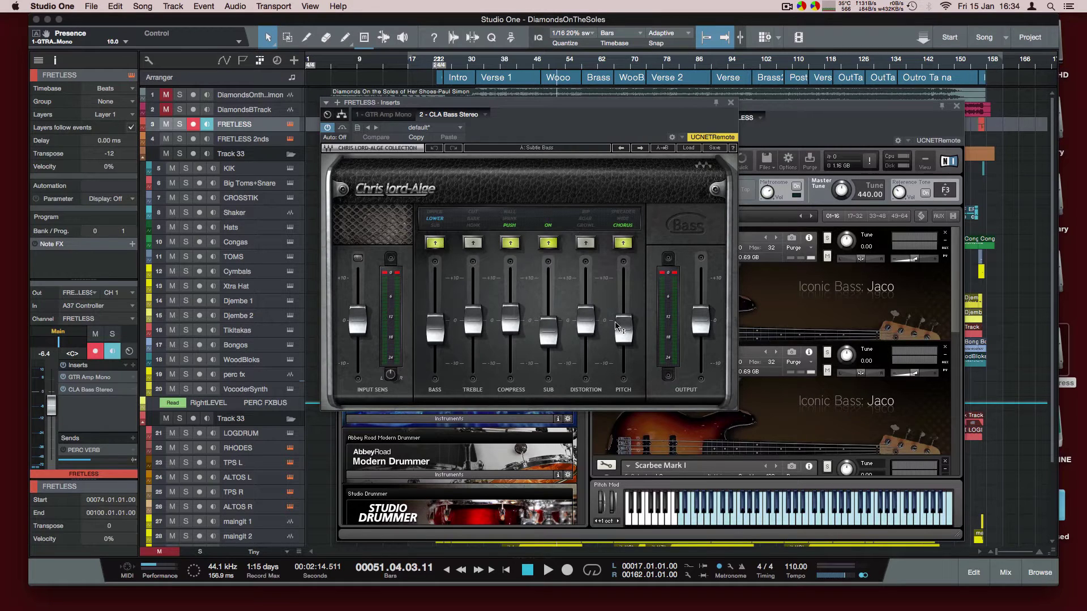
mouse_move(625, 327)
left_click(730, 103)
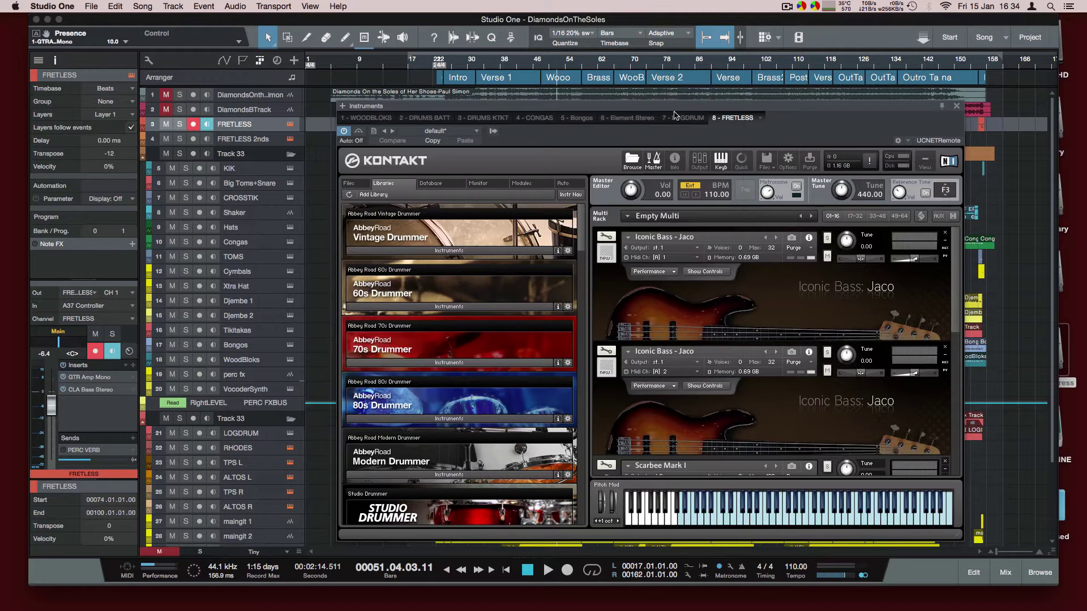
Step: Close Kontakt, set the left locator to bar 38 and start playback there
left_click(956, 106)
left_click_drag(413, 57, 479, 57)
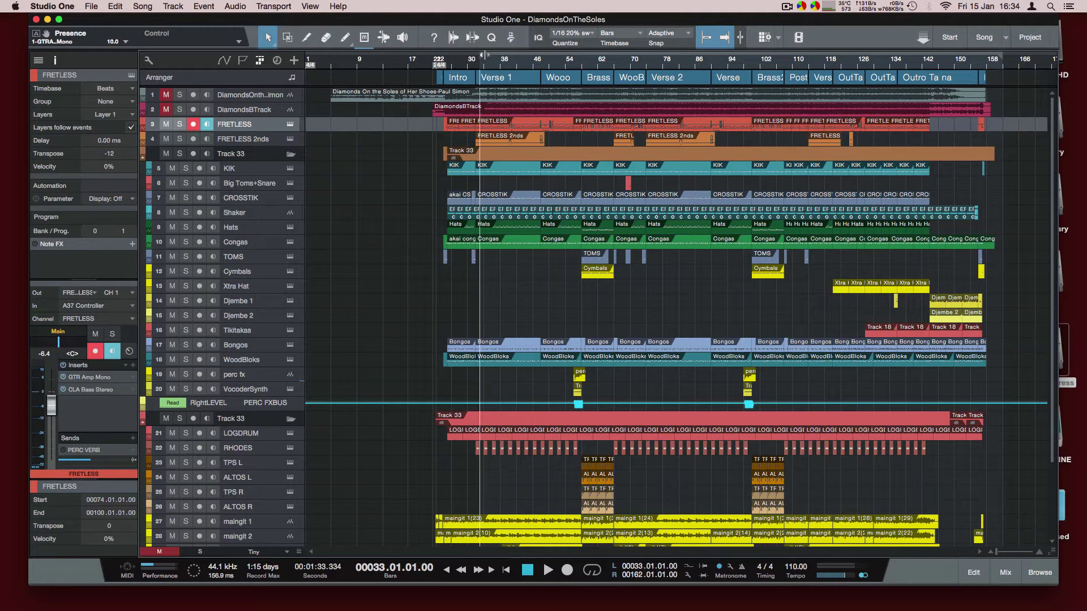
left_click(500, 52)
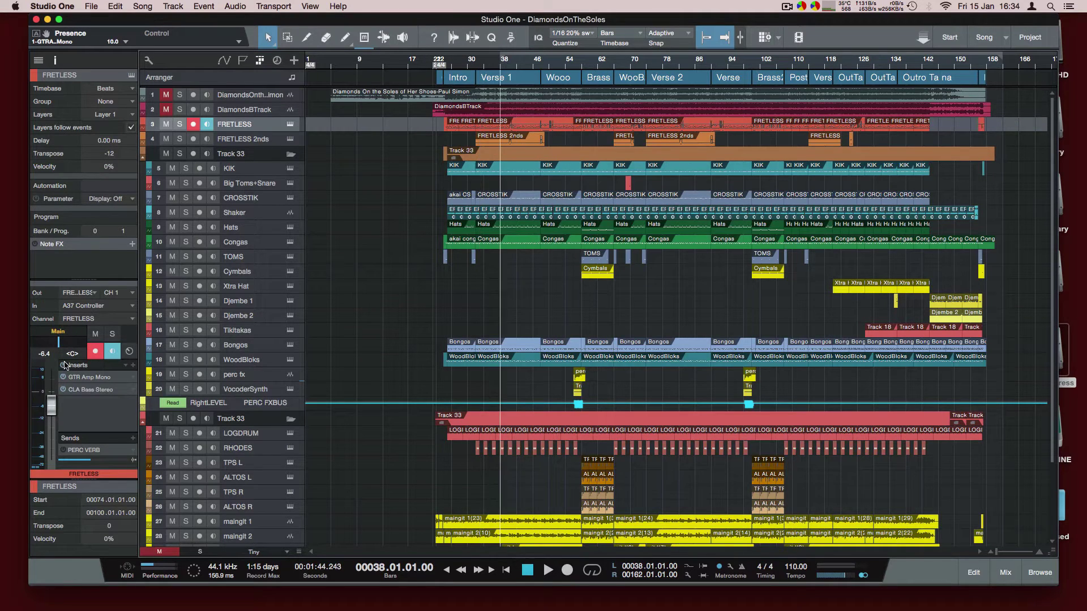
key("space")
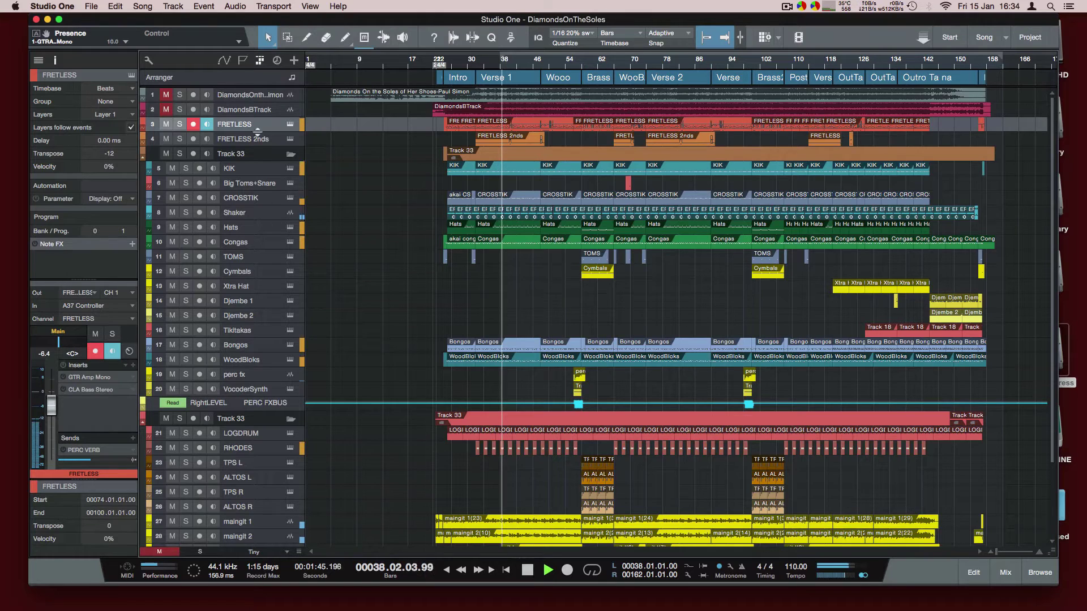
Step: Audition the FRETLESS bass soloed from bar 38, ending back at bar 38 with FRETLESS soloed
left_click(180, 124)
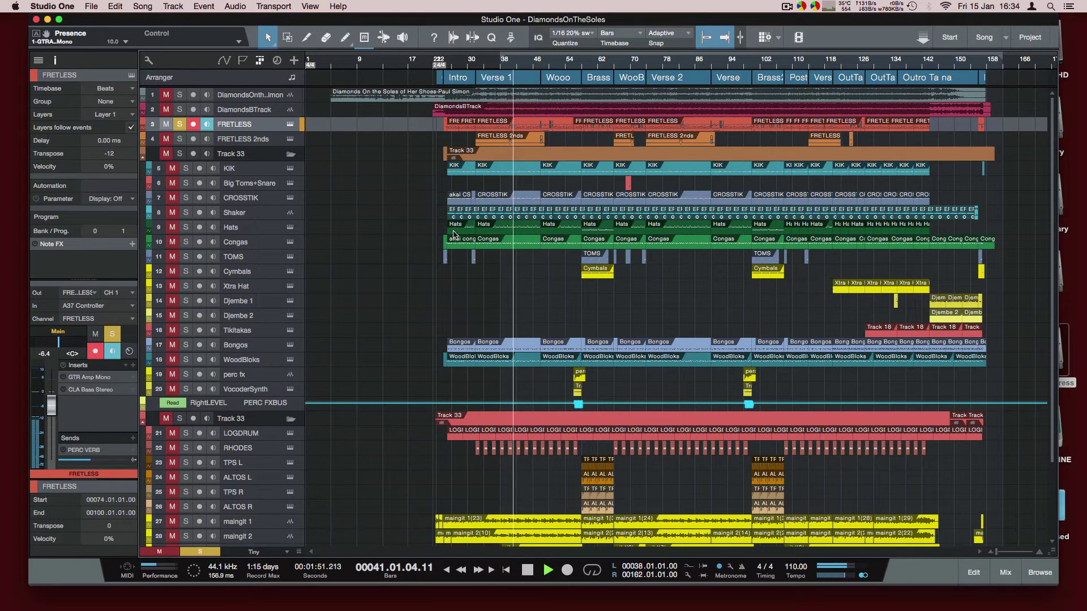
key("space")
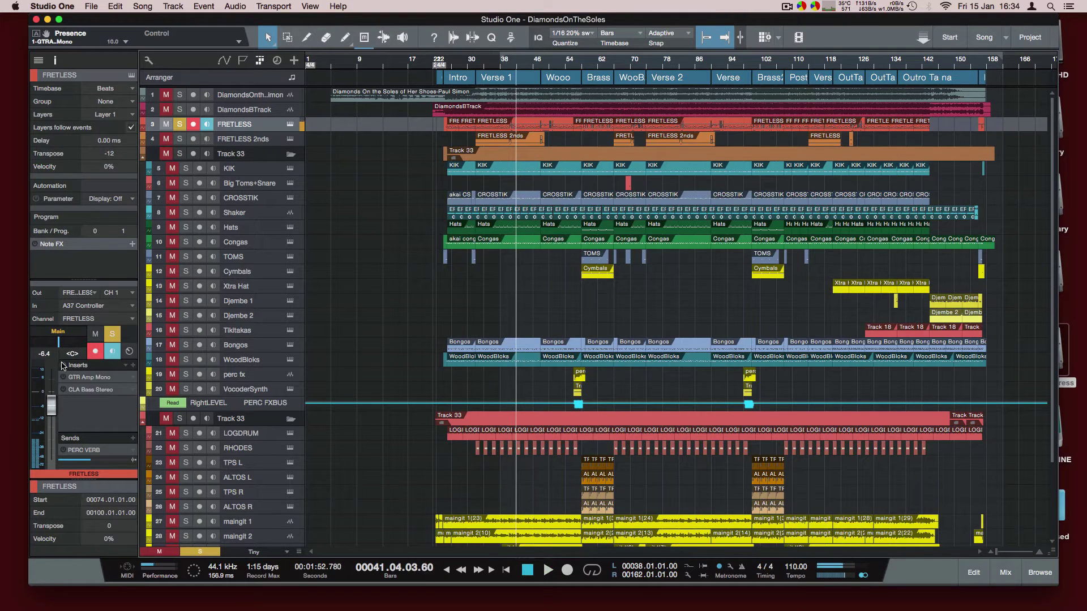
key("space")
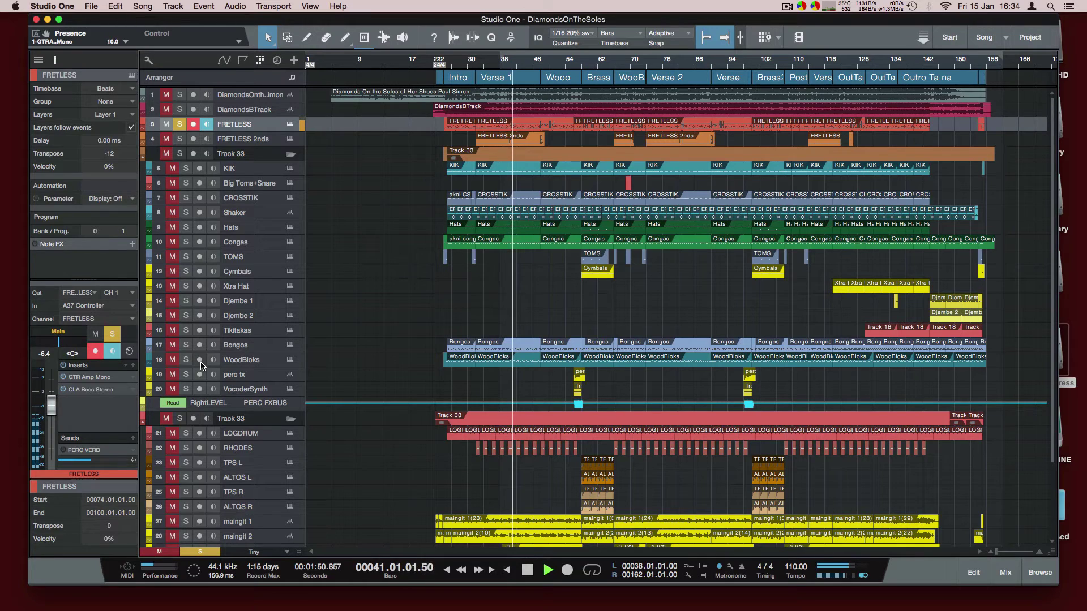
key("space")
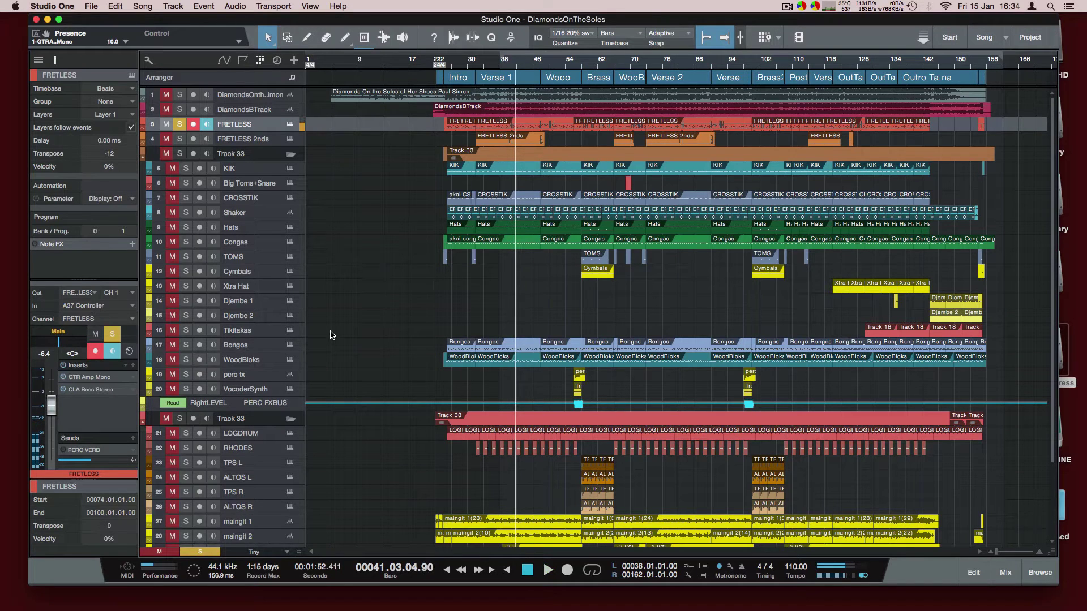
left_click(180, 124)
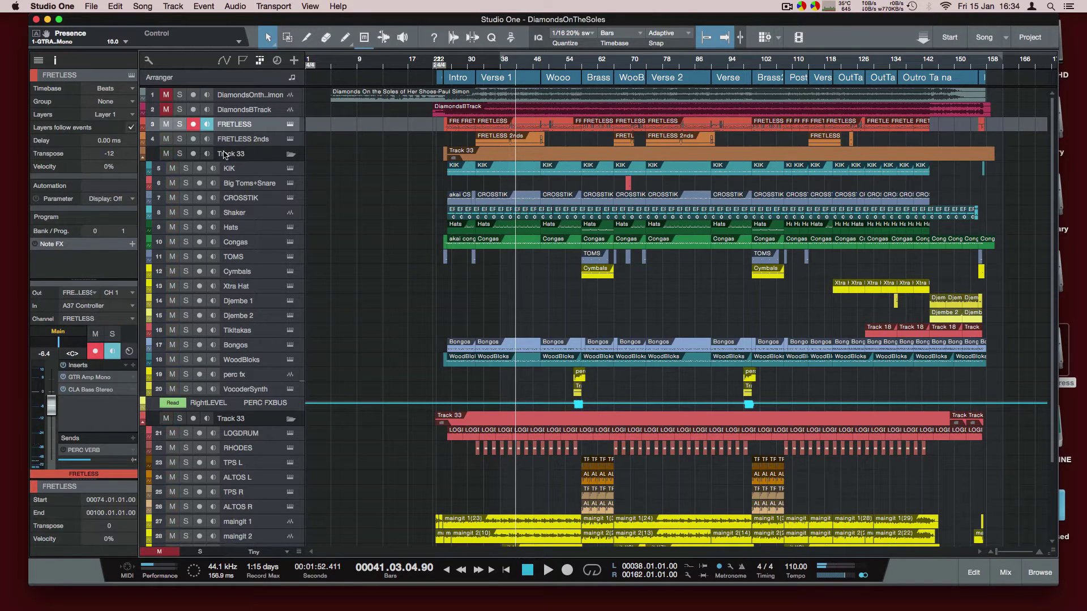
key("KP_1")
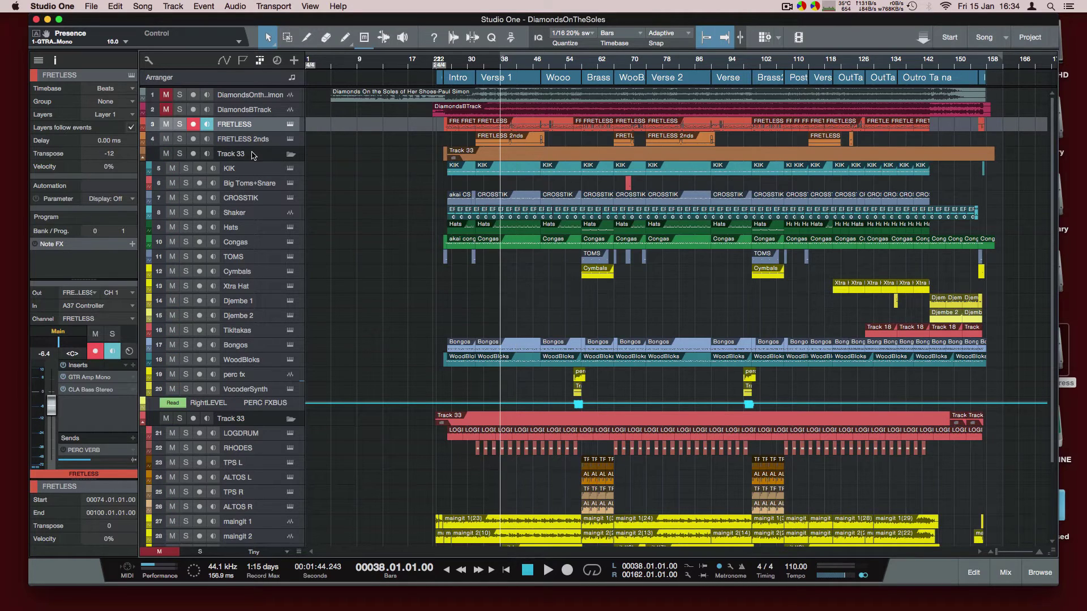
key("s")
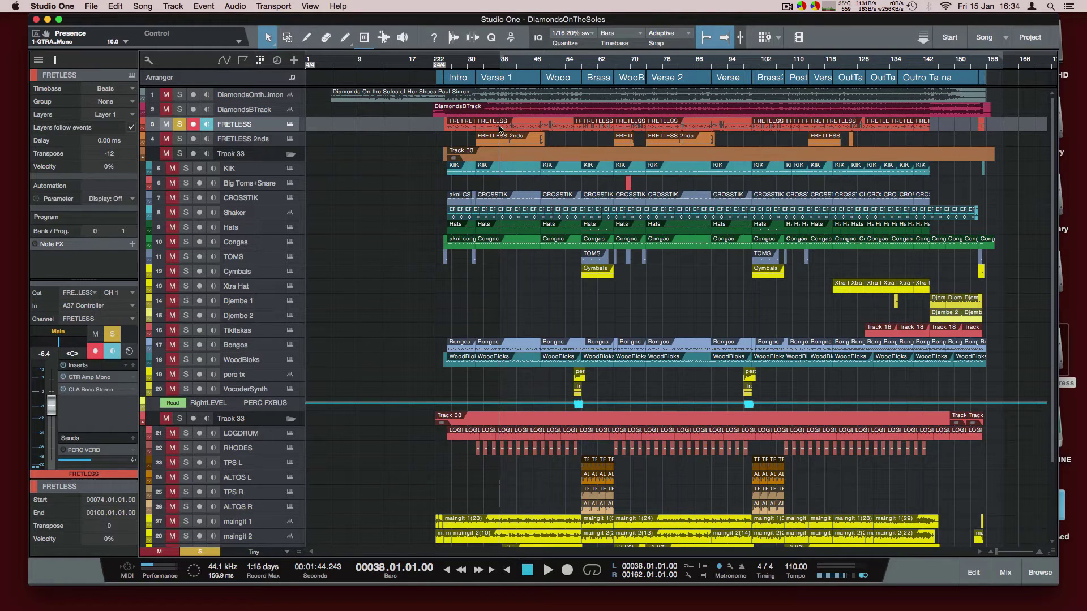
Step: Collapse both Track 33 folders, make the FRETLESS row taller and zoom in around bar 38
left_click(290, 154)
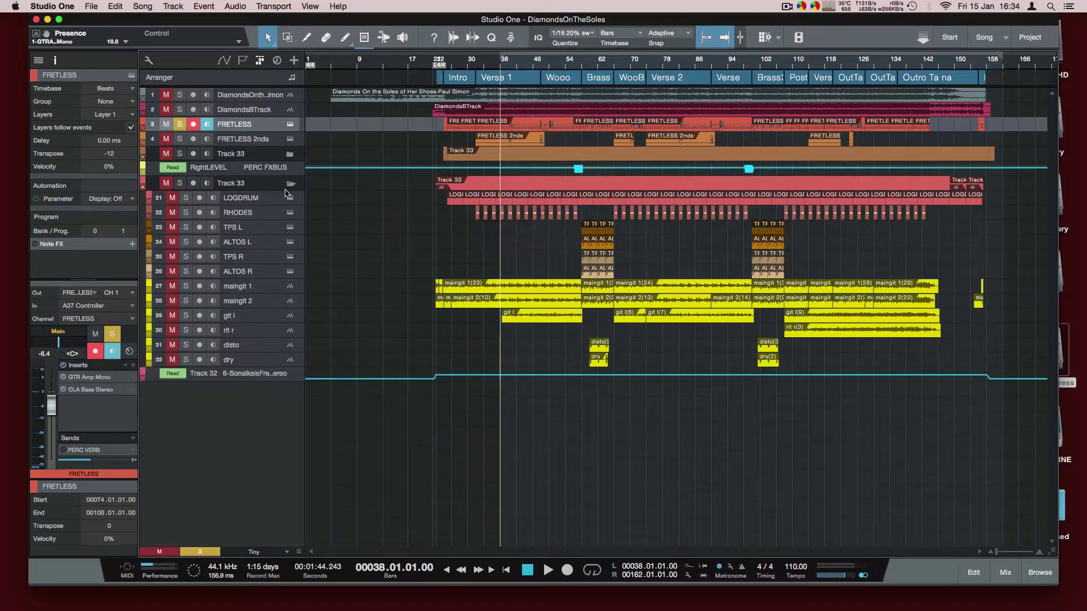
left_click(290, 184)
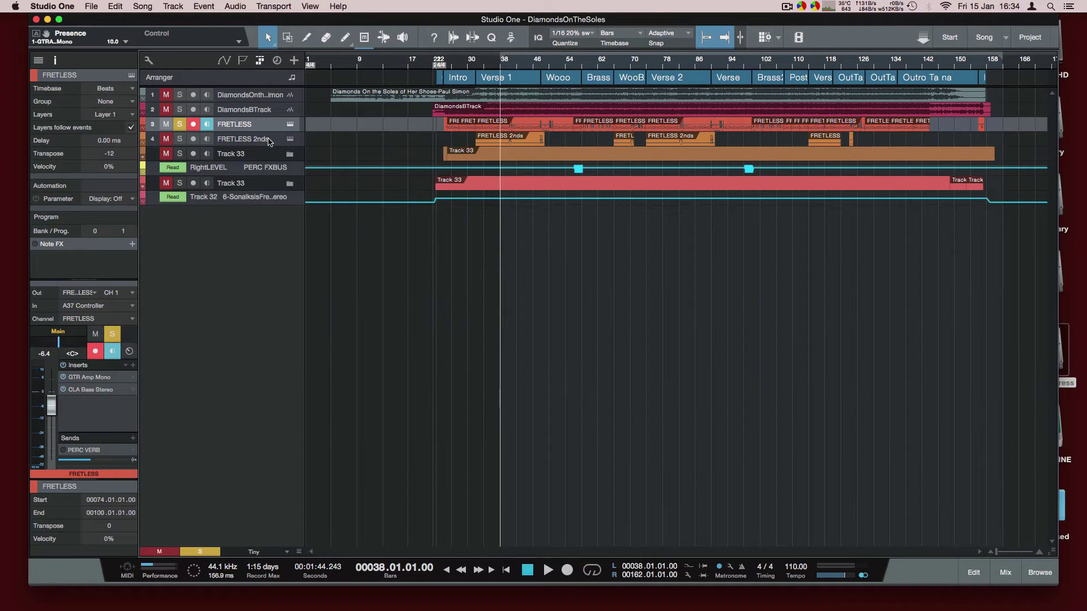
left_click_drag(269, 132, 273, 318)
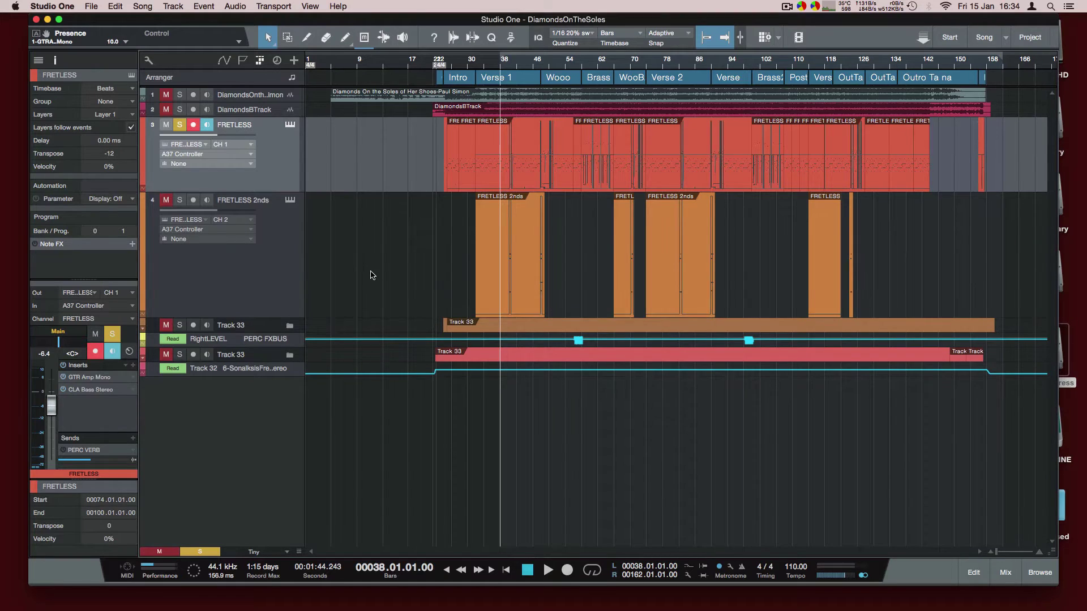
key("e")
key("e")
key("e")
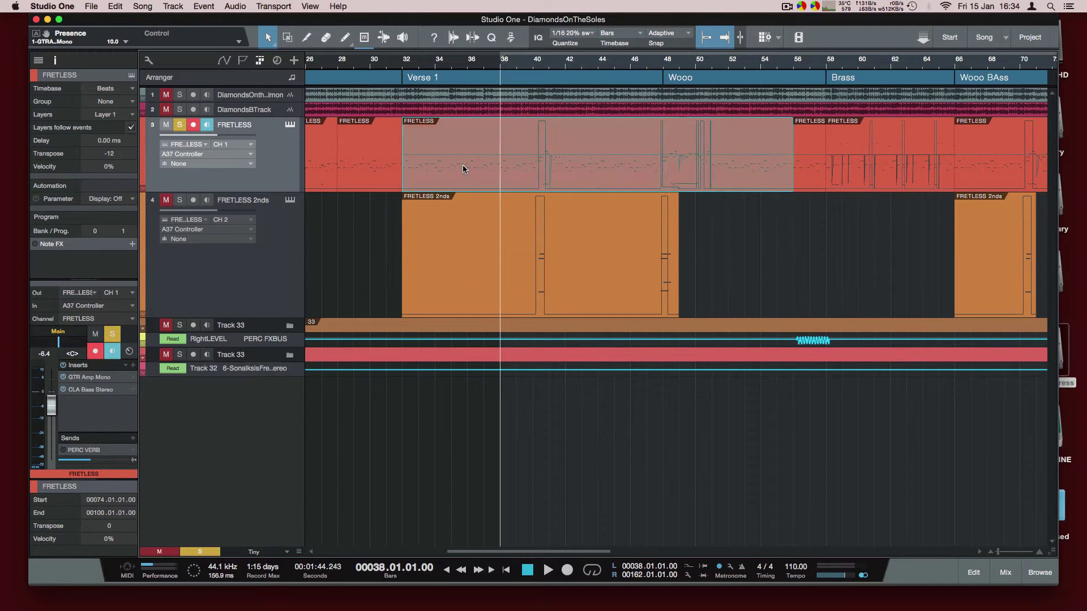
Step: Open the FRETLESS part on track 3 in the note editor
left_click(515, 254)
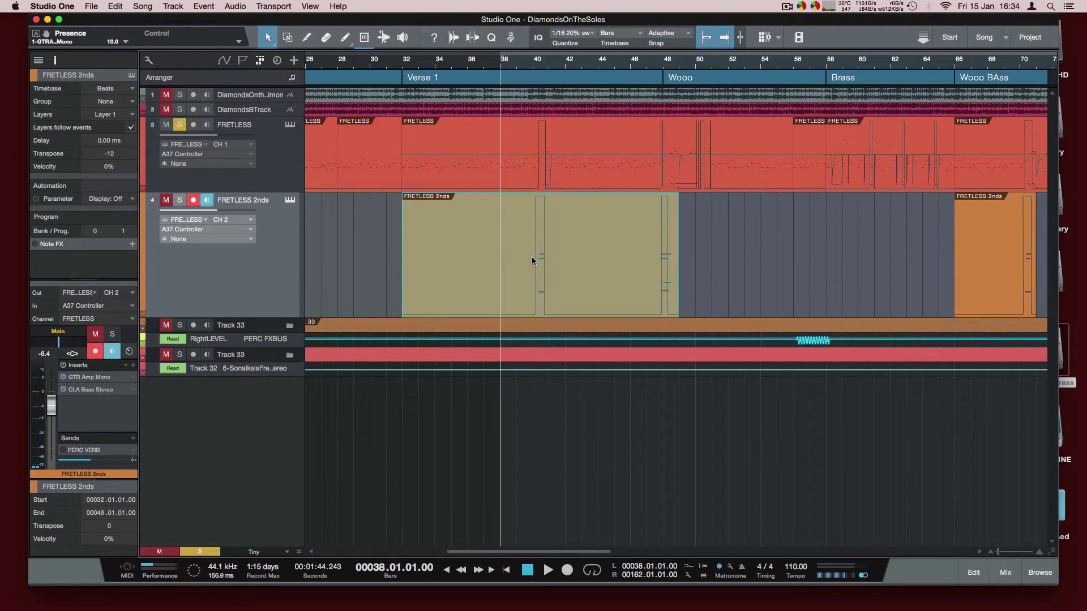
left_click(451, 163)
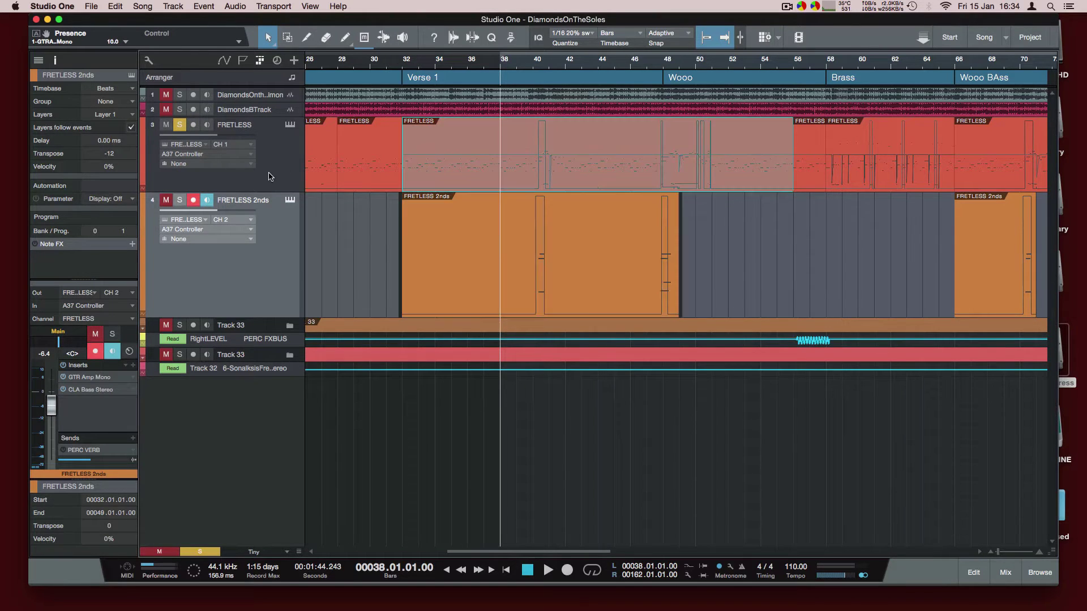
double_click(507, 169)
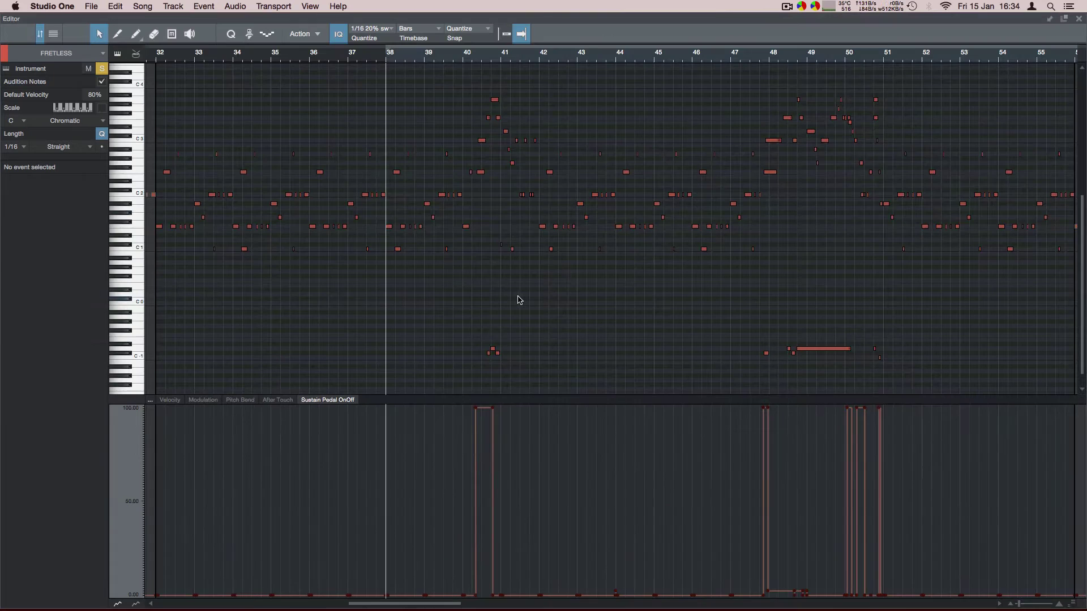
Step: Zoom in and select the three C1 key-switch notes across bars 37–39, showing their velocities
key("e")
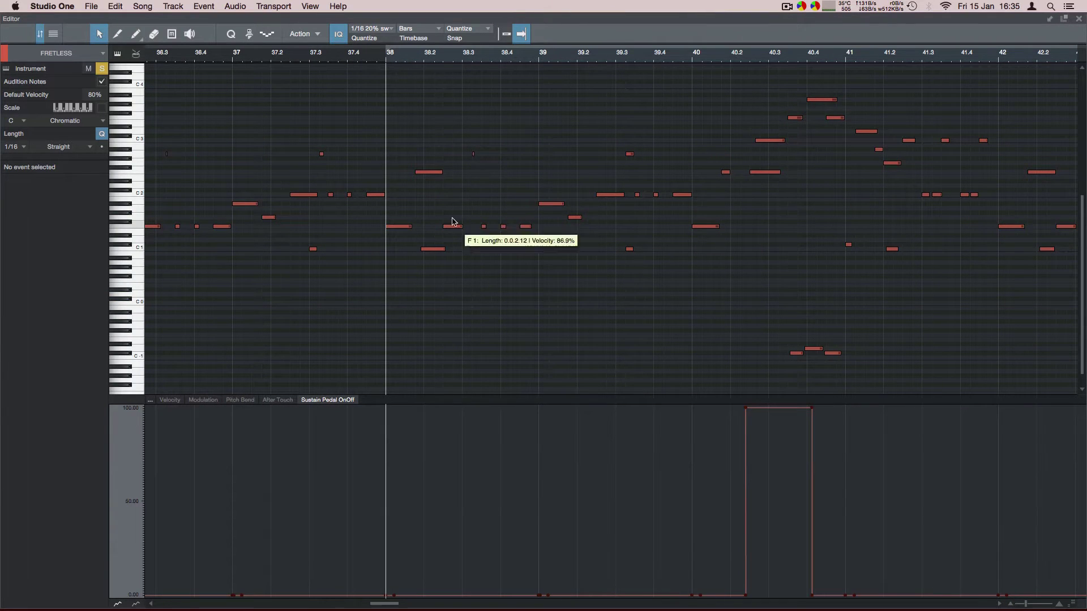
left_click(313, 249)
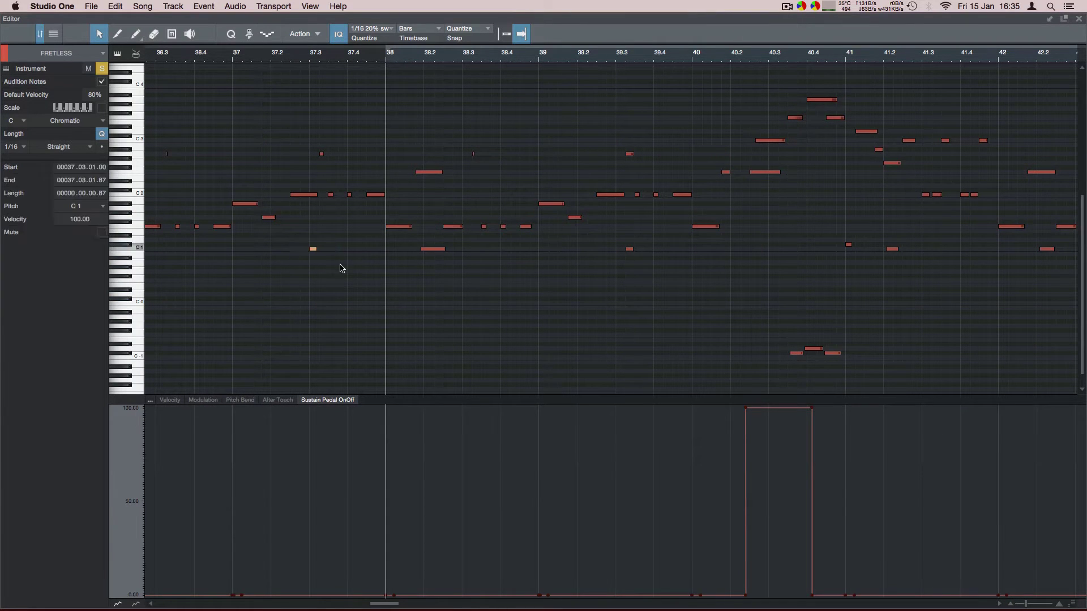
left_click(409, 256)
key("Right")
left_click_drag(294, 237, 716, 297)
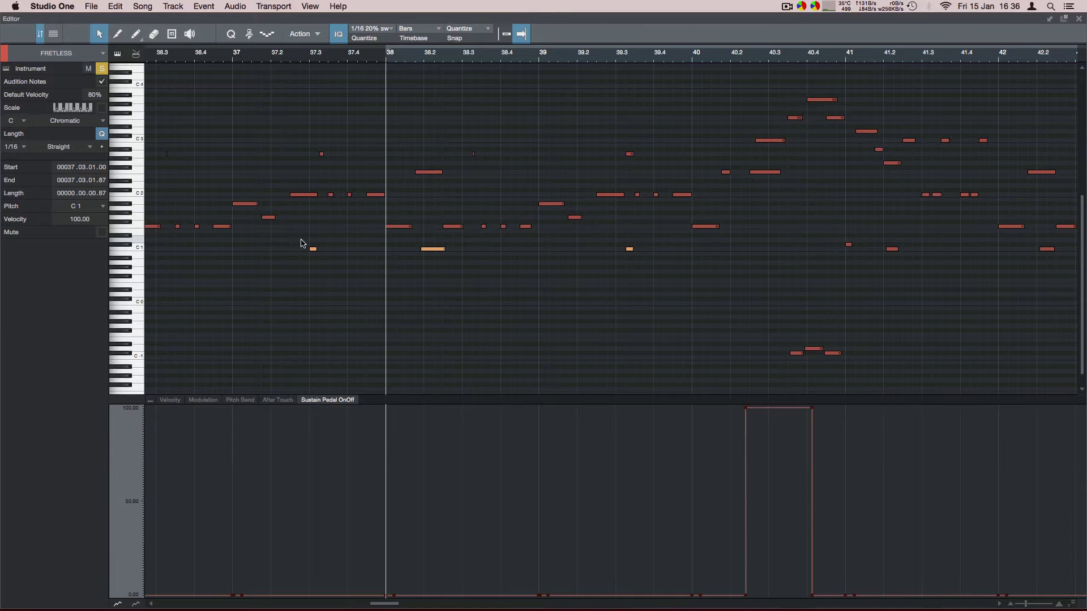
left_click(170, 399)
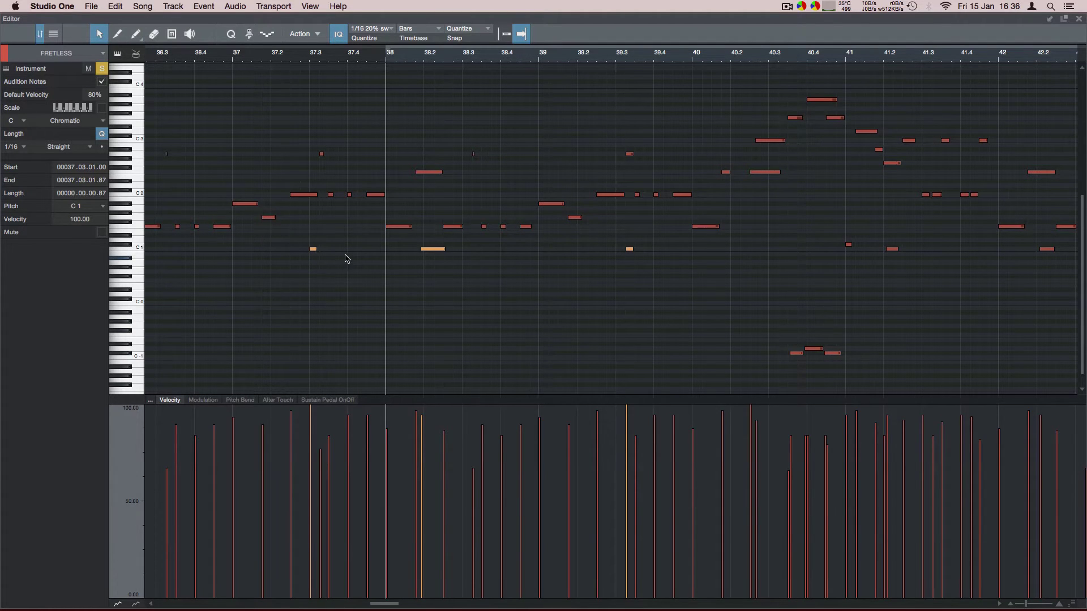
Step: Select the F2 note near bar 38.2 and play the passage from around bar 37.3
left_click(424, 173)
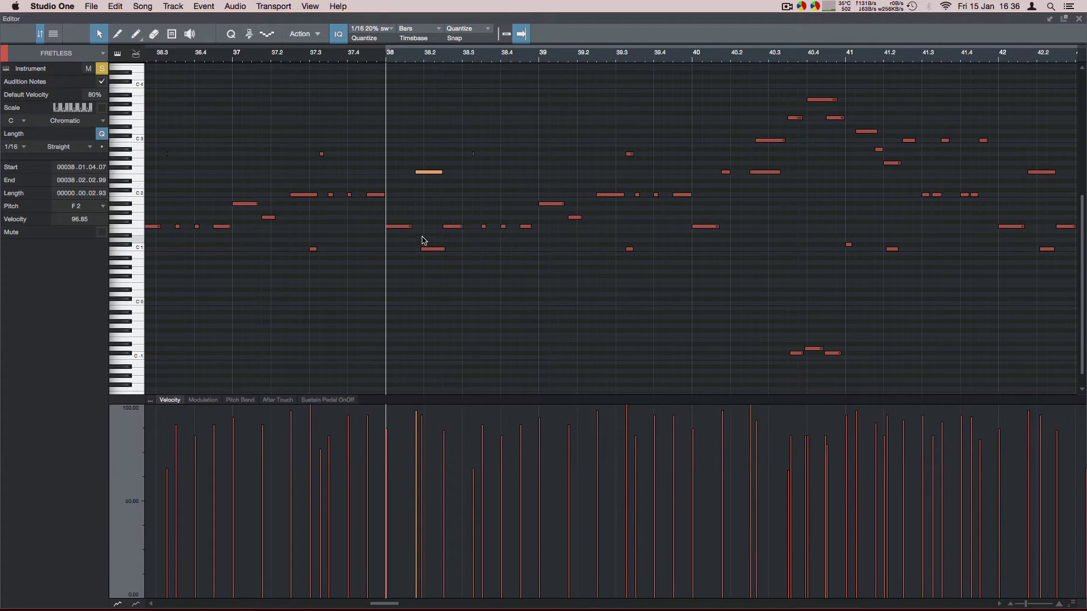
left_click(319, 59)
key("space")
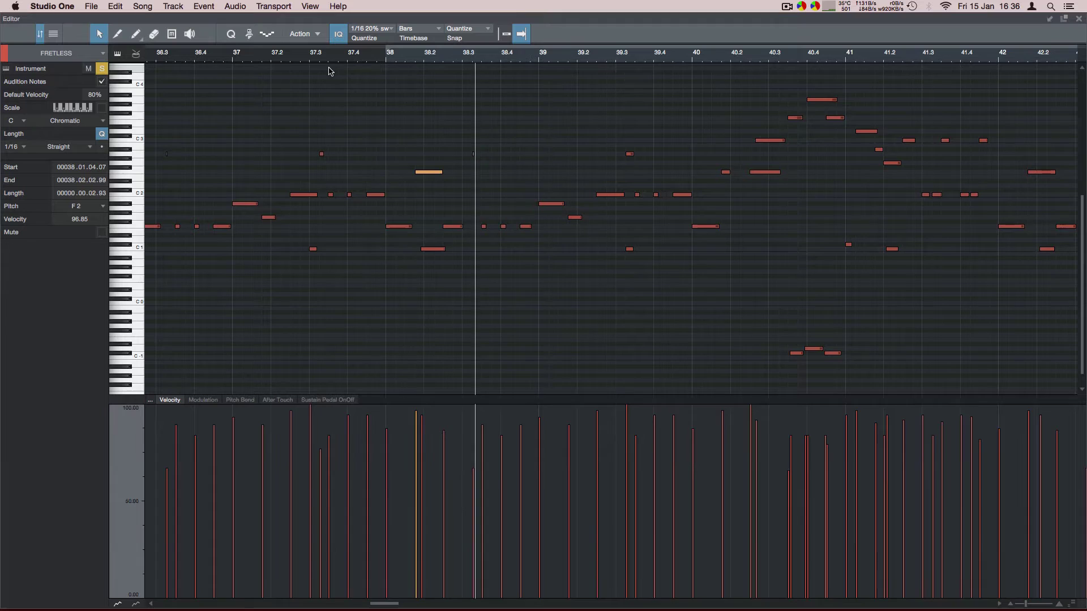
key("space")
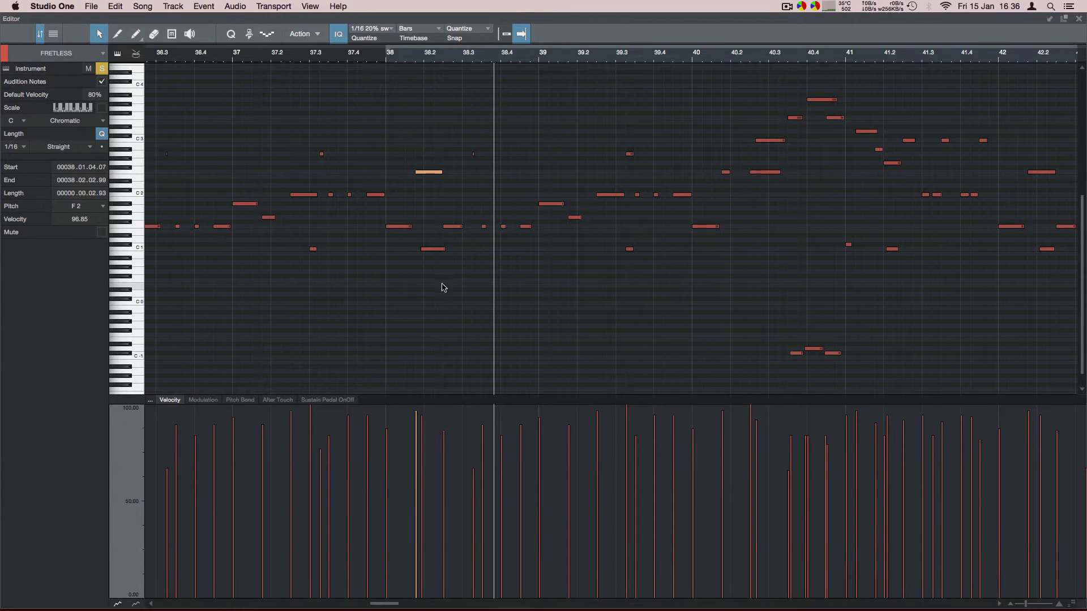
Step: Select the key-switch notes near bar 40.4 and the C3/F2 notes near 40.3, then show the sustain pedal lane
left_click(315, 256)
left_click(314, 250)
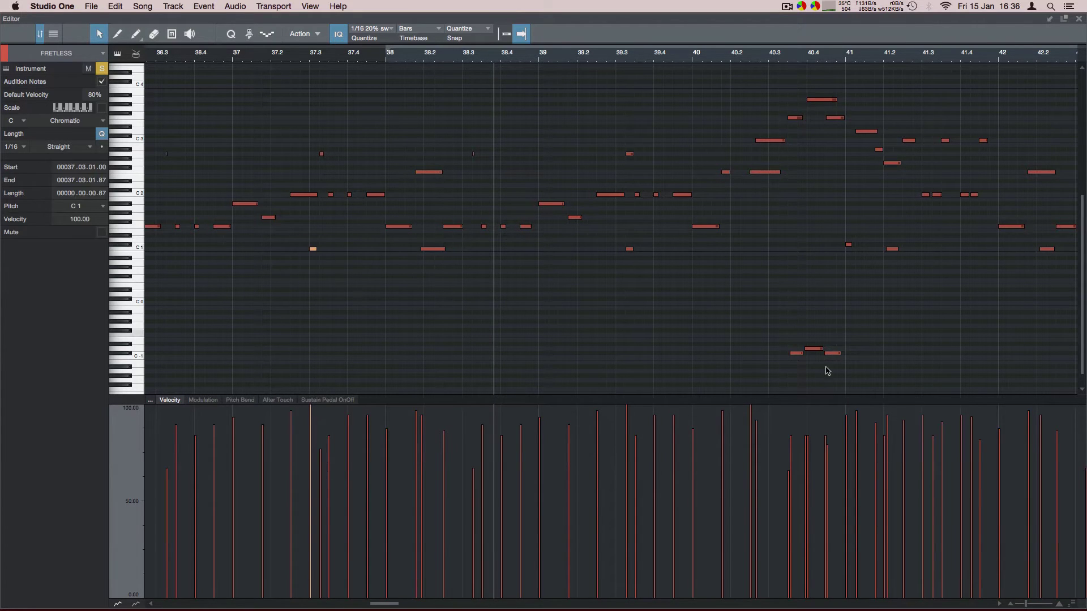
left_click_drag(767, 321, 858, 377)
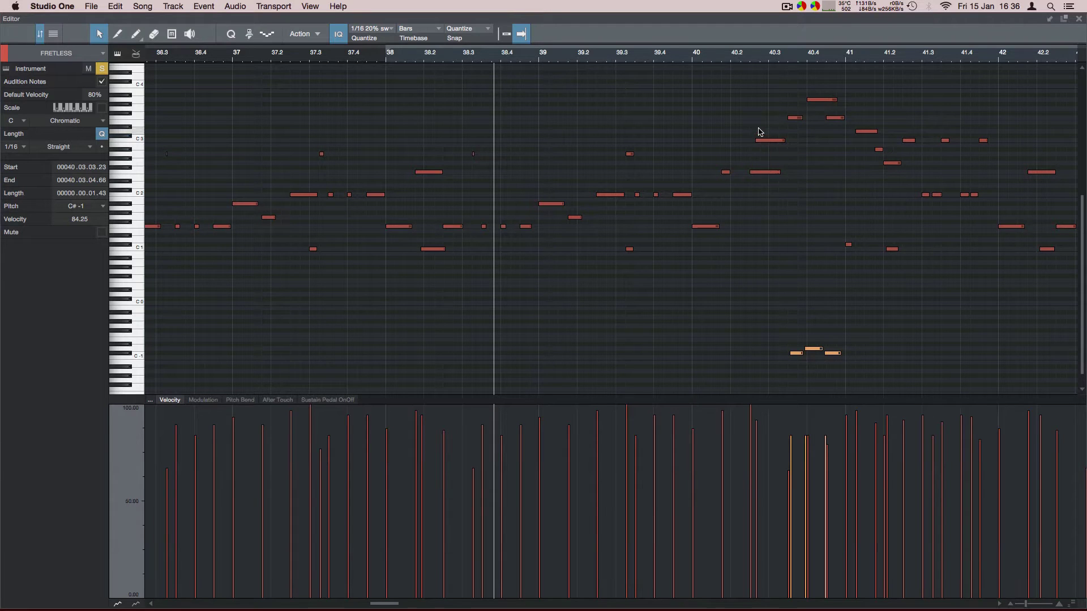
left_click_drag(757, 126, 773, 200)
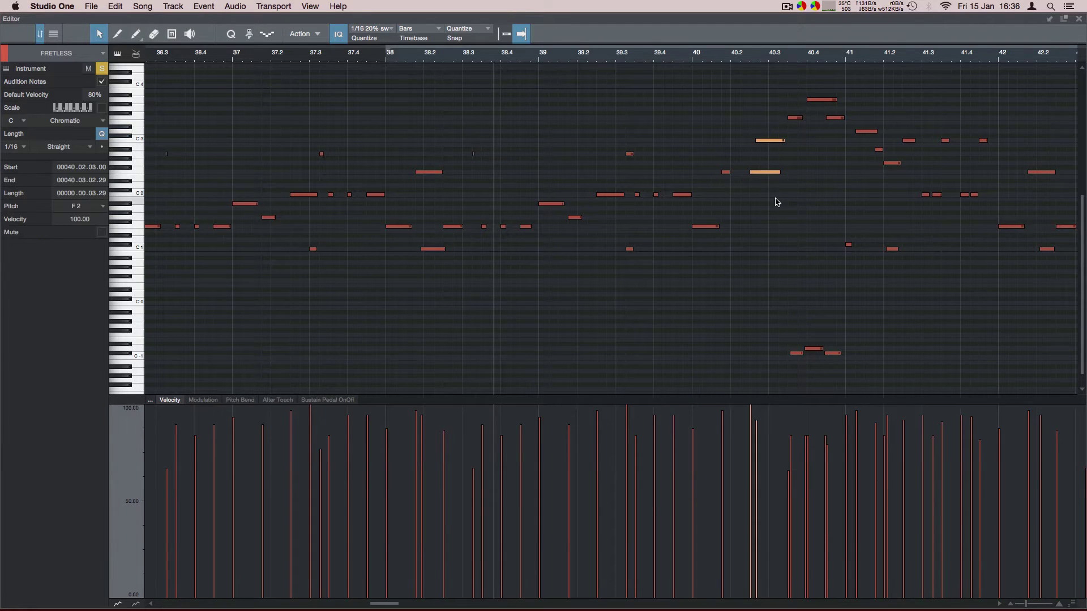
left_click(342, 400)
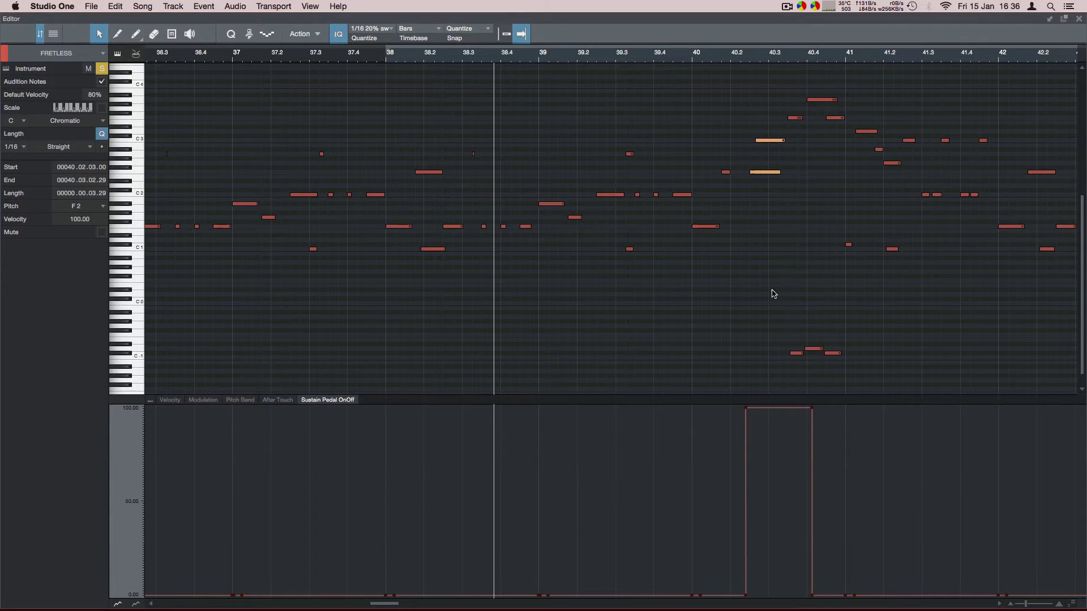
Step: Start the sustain-pedal press under the F2 and C3 notes slightly earlier and audition from bar 40
left_click_drag(745, 408, 742, 408)
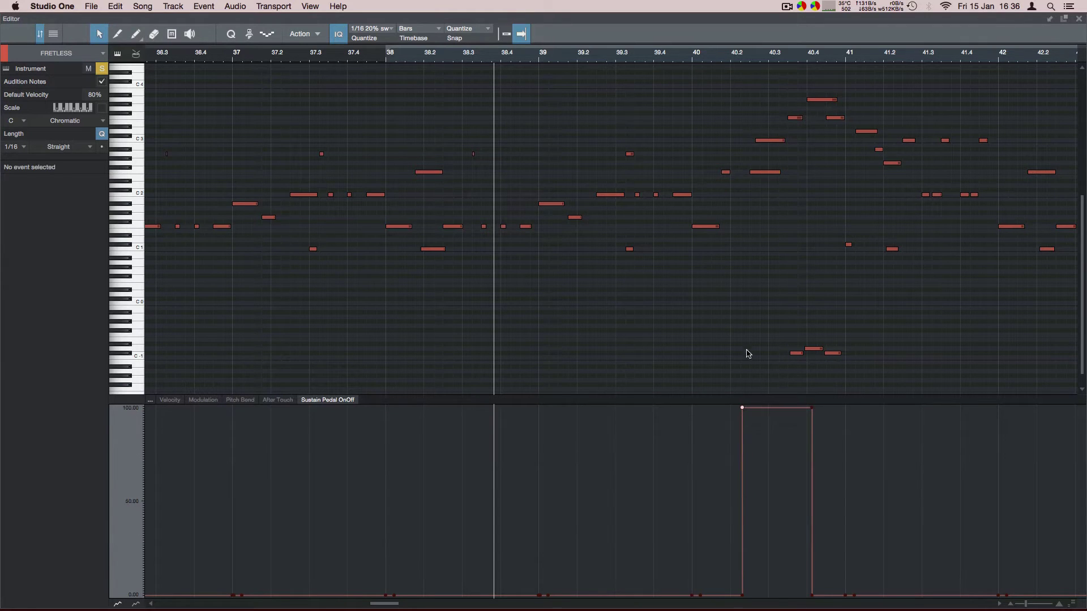
left_click_drag(749, 151, 769, 209)
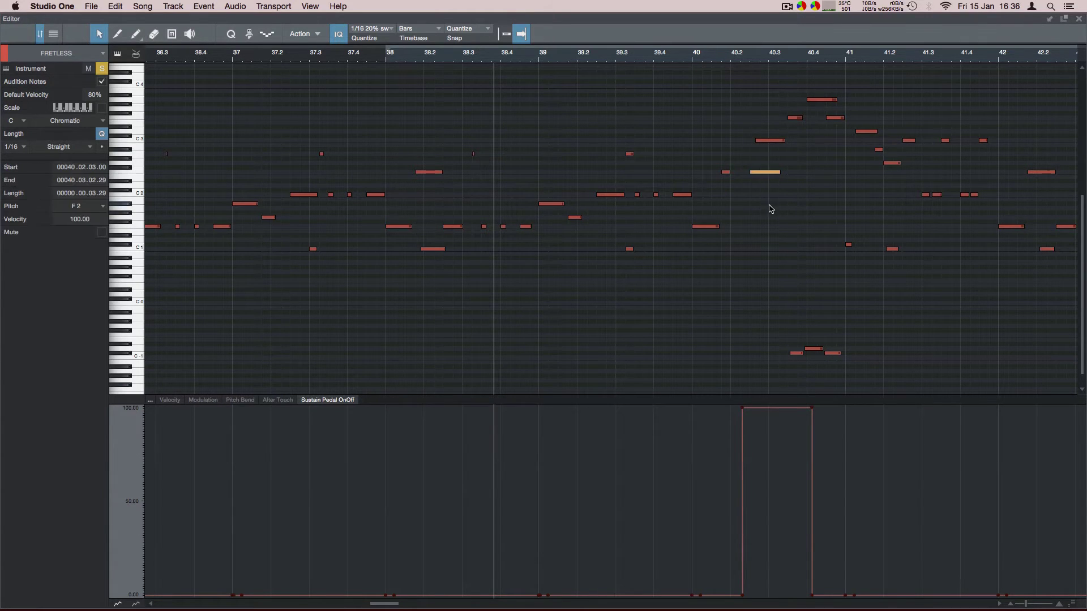
left_click(771, 140)
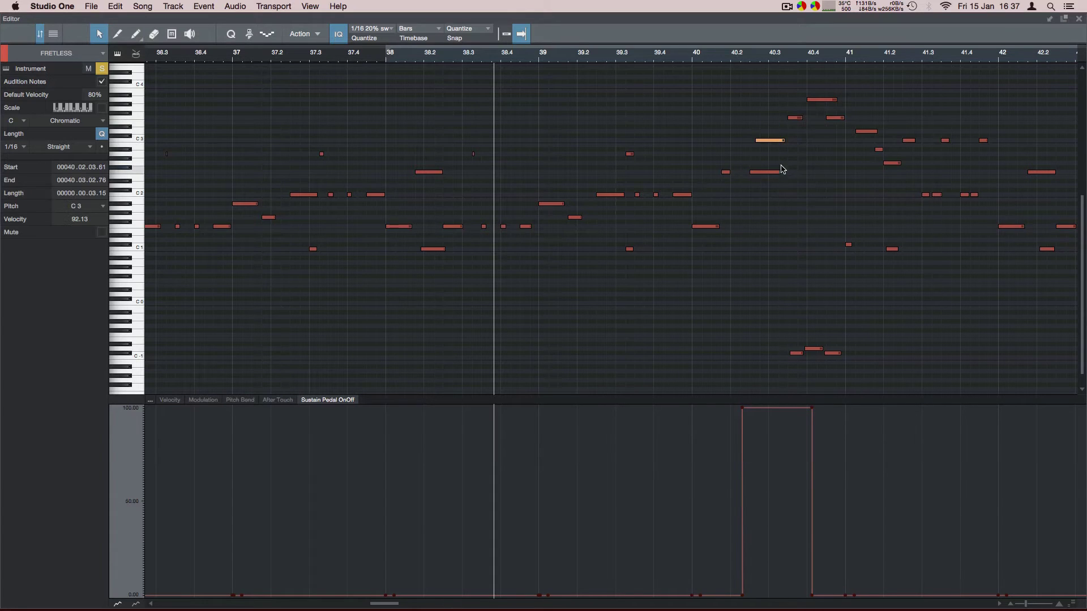
left_click(686, 59)
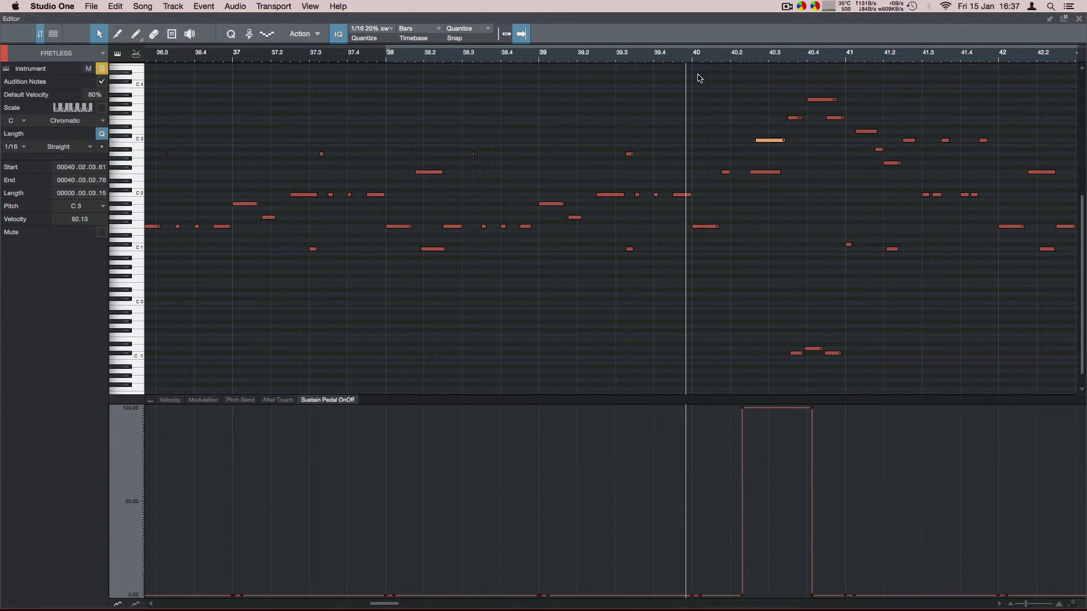
key("space")
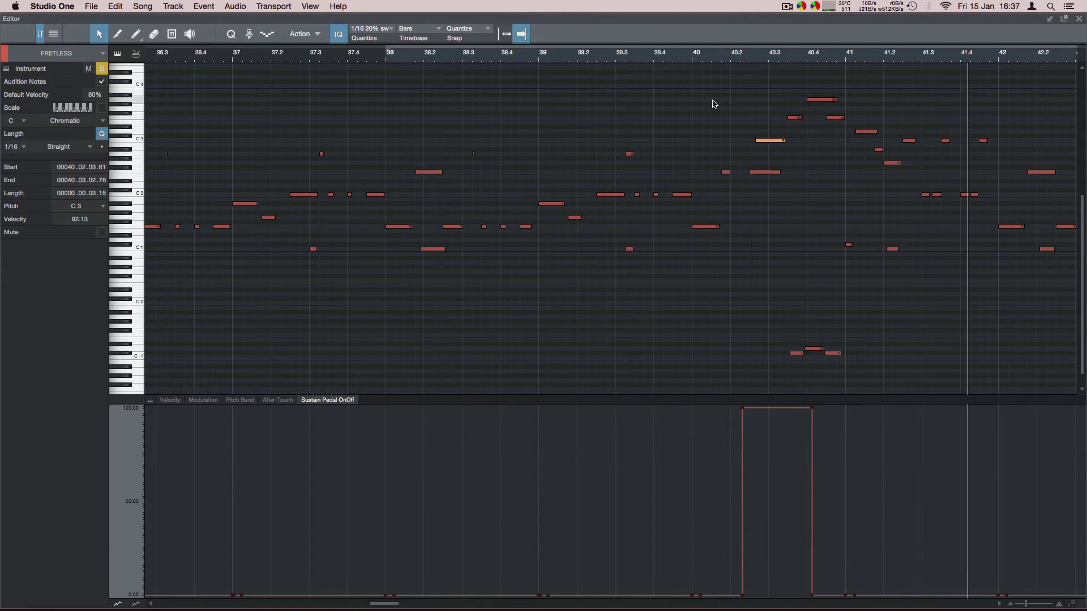
left_click(714, 59)
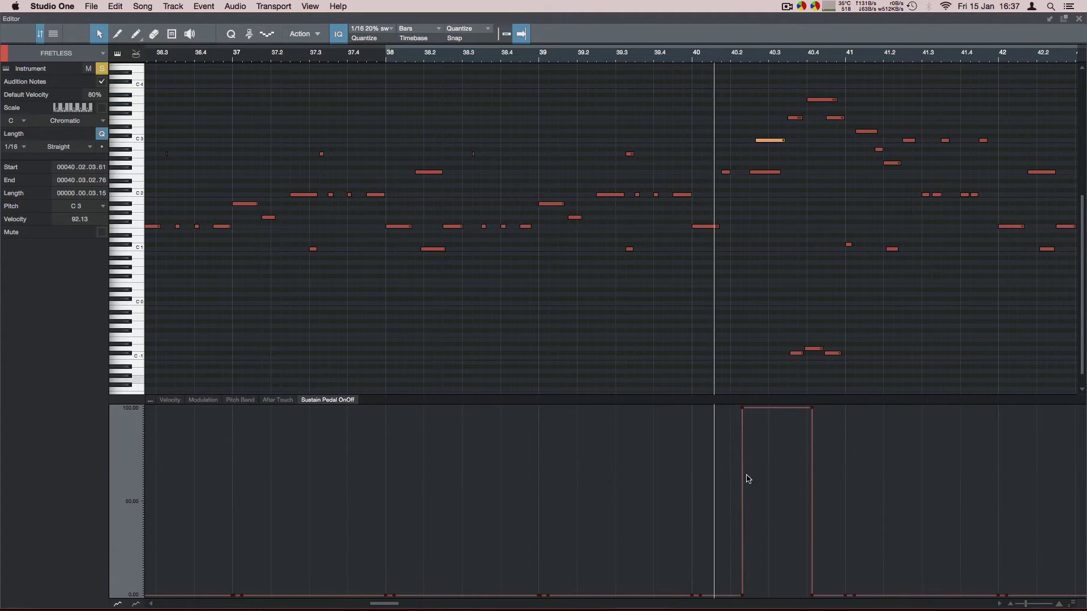
Step: Close the note editor and briefly play the FRETLESS 2nds track soloed from near bar 39.5
left_click(1079, 21)
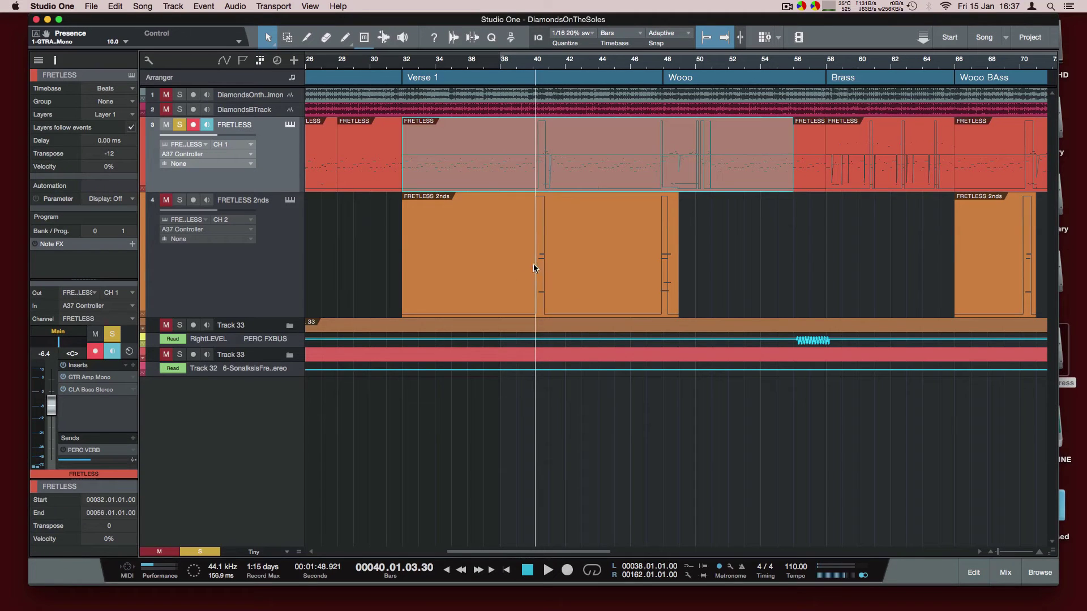
left_click(336, 261)
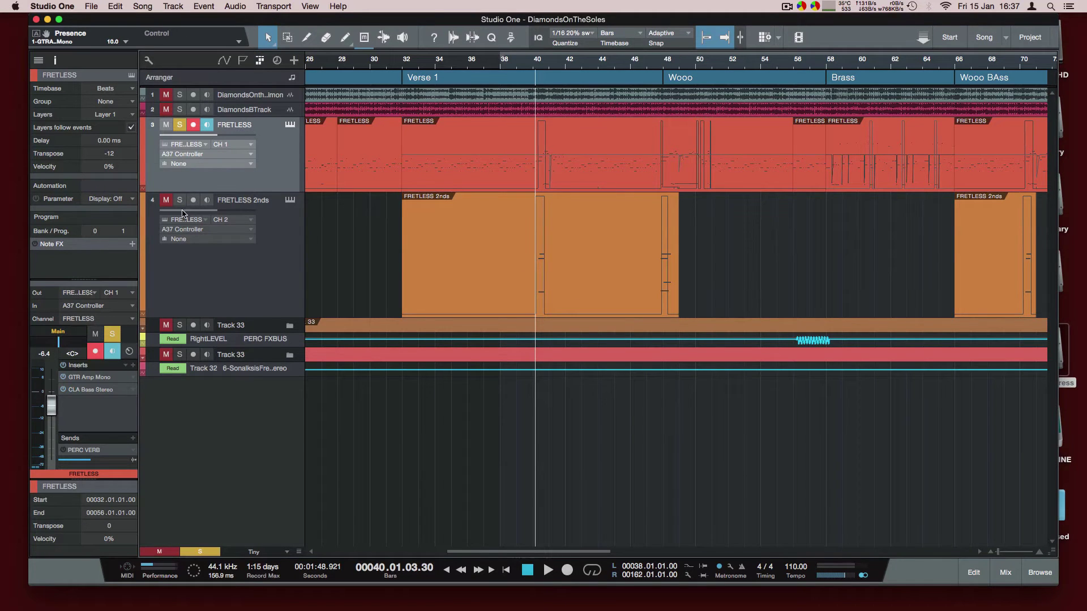
left_click(180, 124)
left_click(166, 125)
left_click(528, 68)
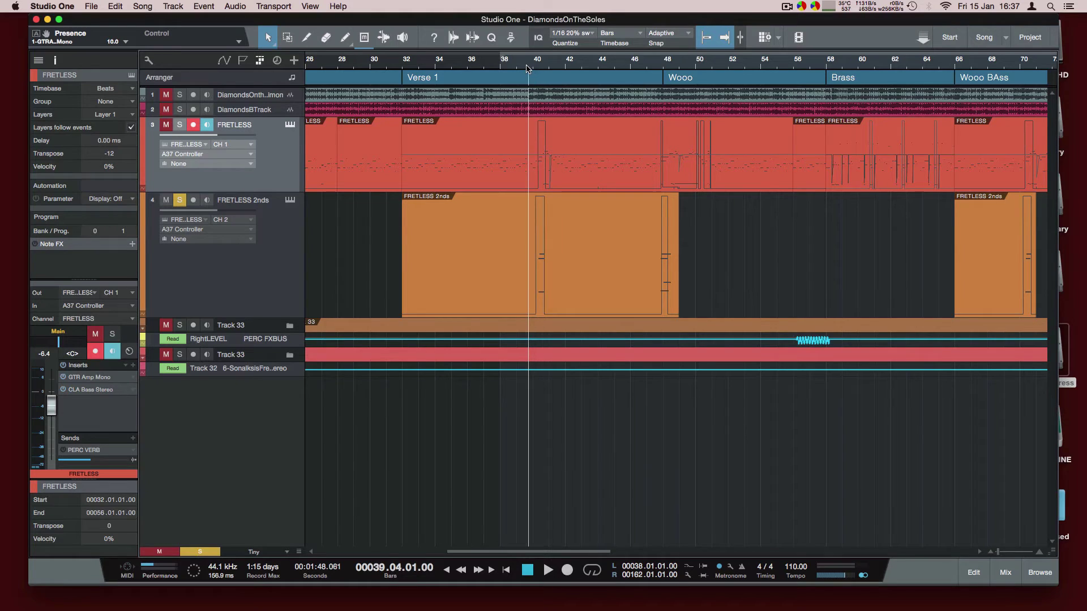
key("space")
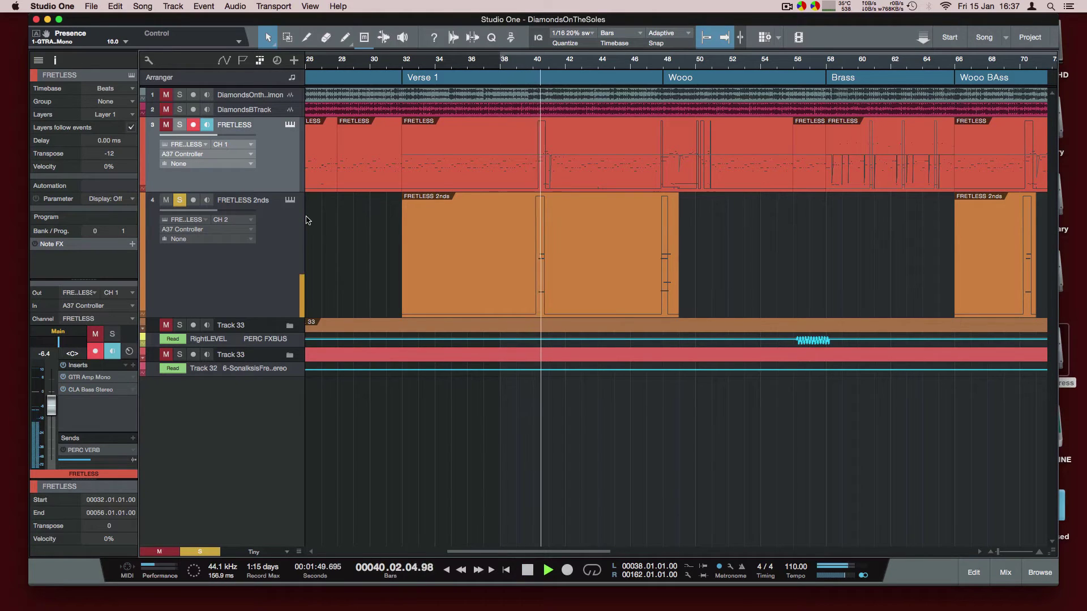
key("space")
Step: Solo the FRETLESS track again and play from bar 38 while scrolling the arrangement right
left_click(179, 125)
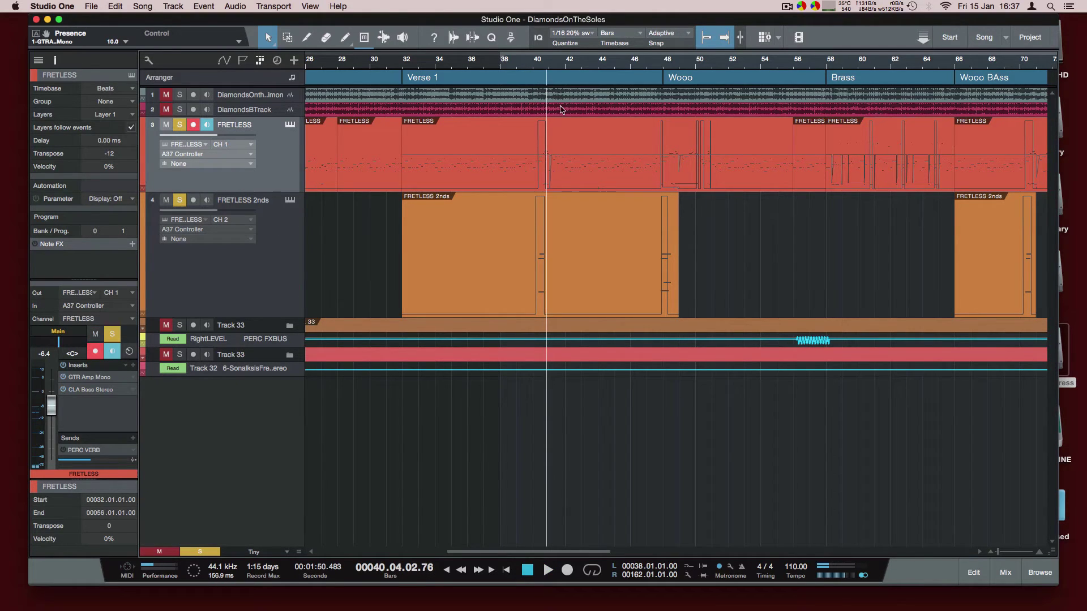
left_click(508, 78)
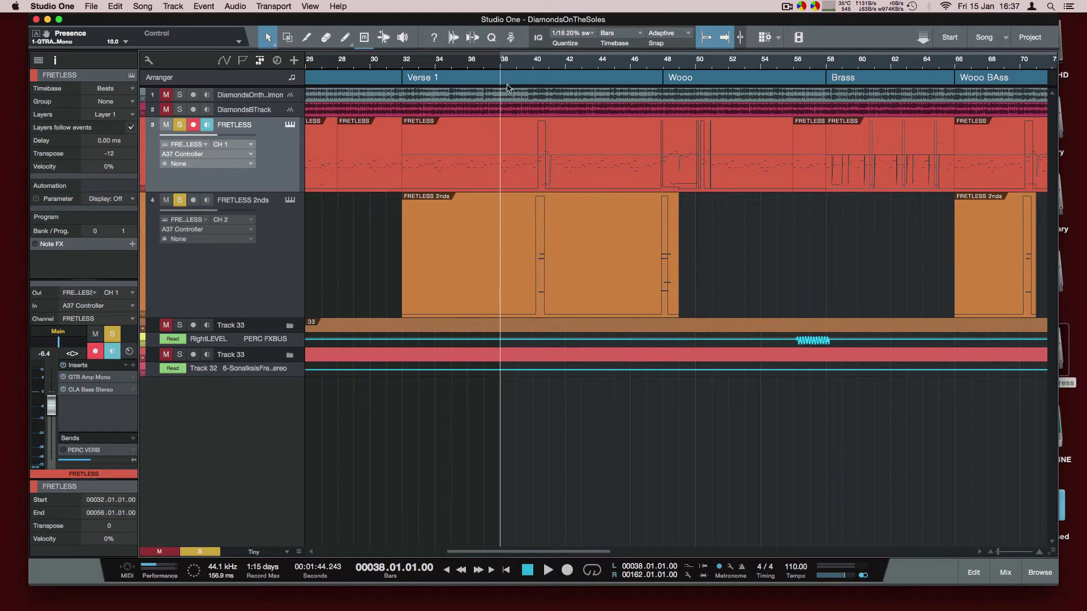
key("space")
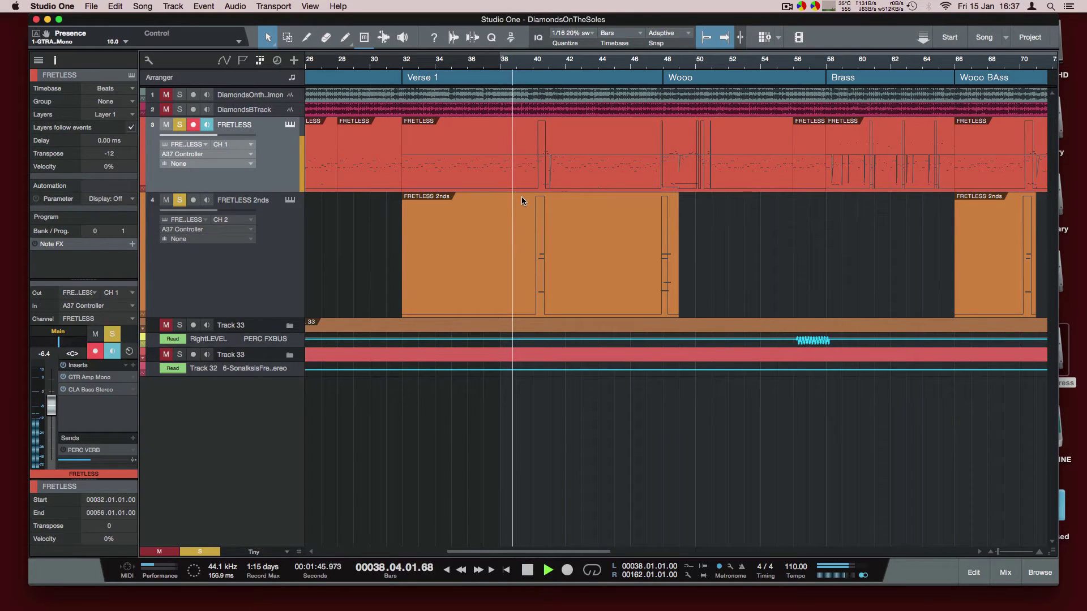
scroll(521, 196, "up", 4)
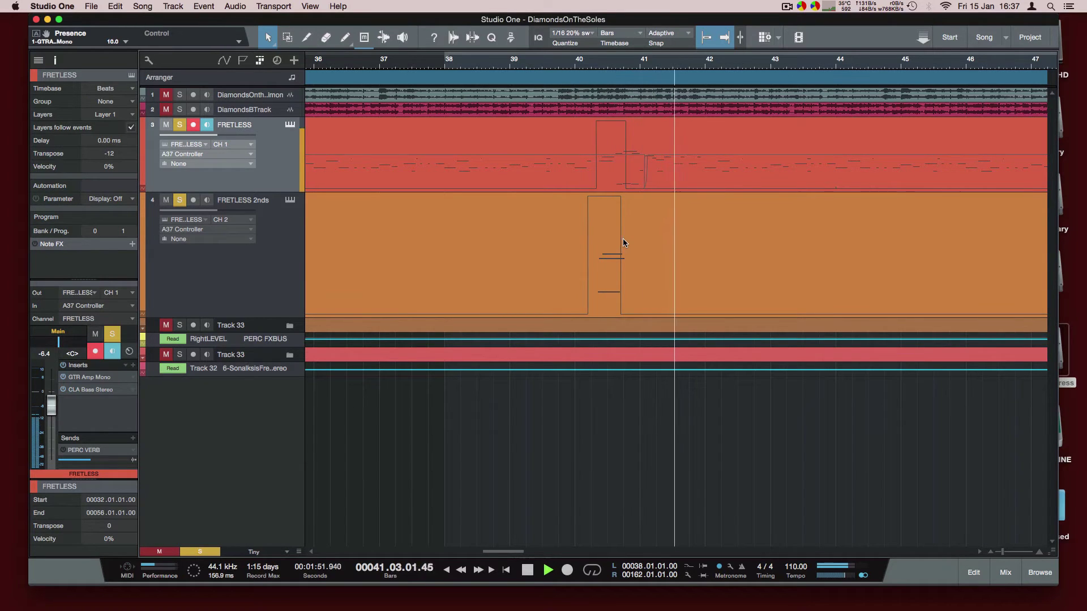
left_click(980, 552)
scroll(979, 553, "right", 6)
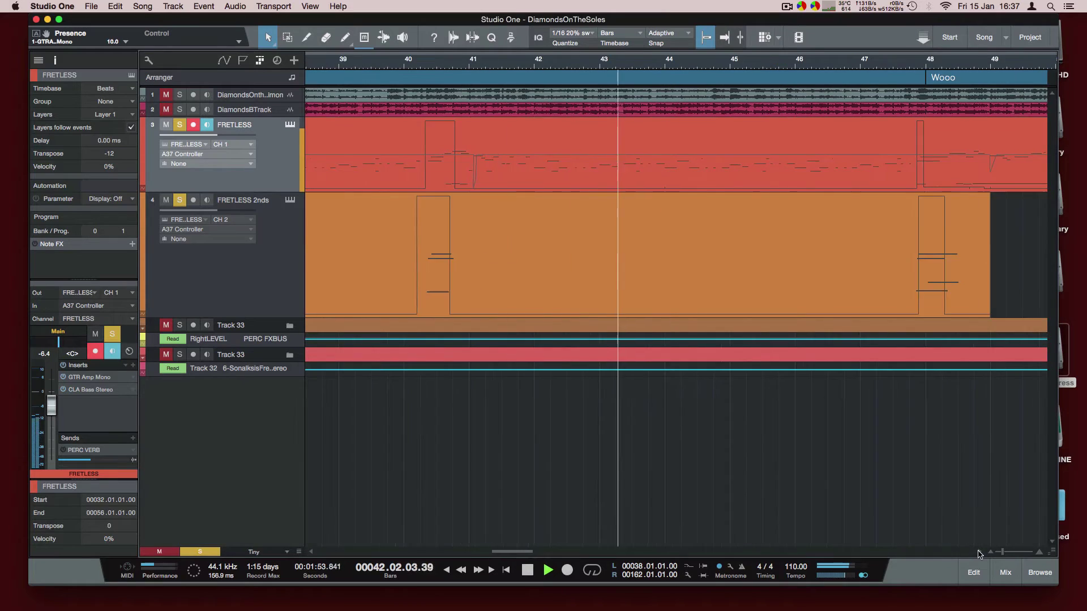
Step: Zoom the arrangement out and play the fretless bass from bar 47, before the Wooo section
left_click(735, 74)
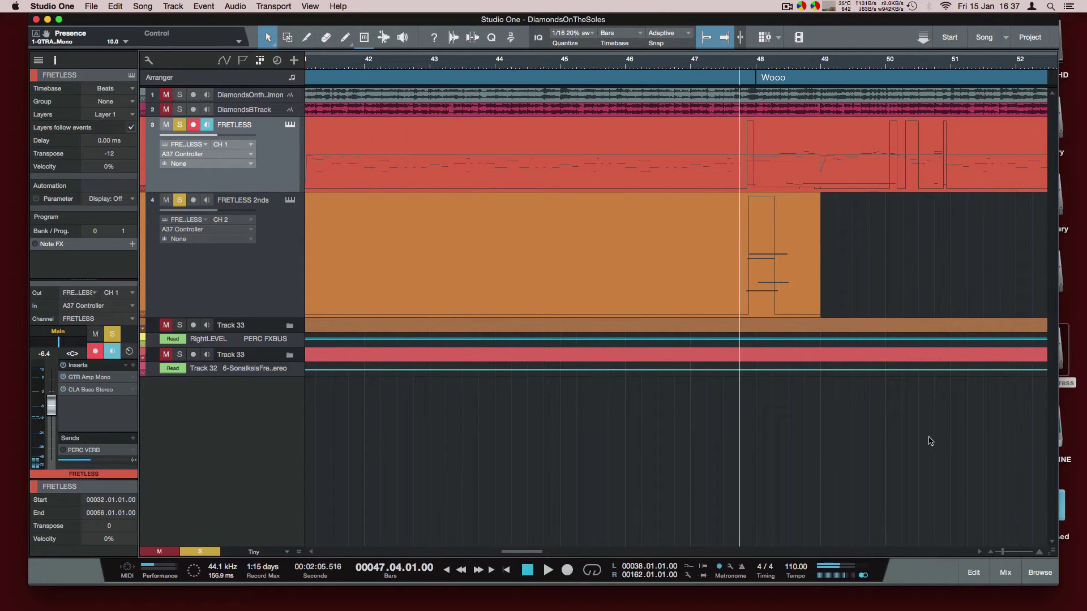
left_click(988, 553)
scroll(679, 340, "right", 5)
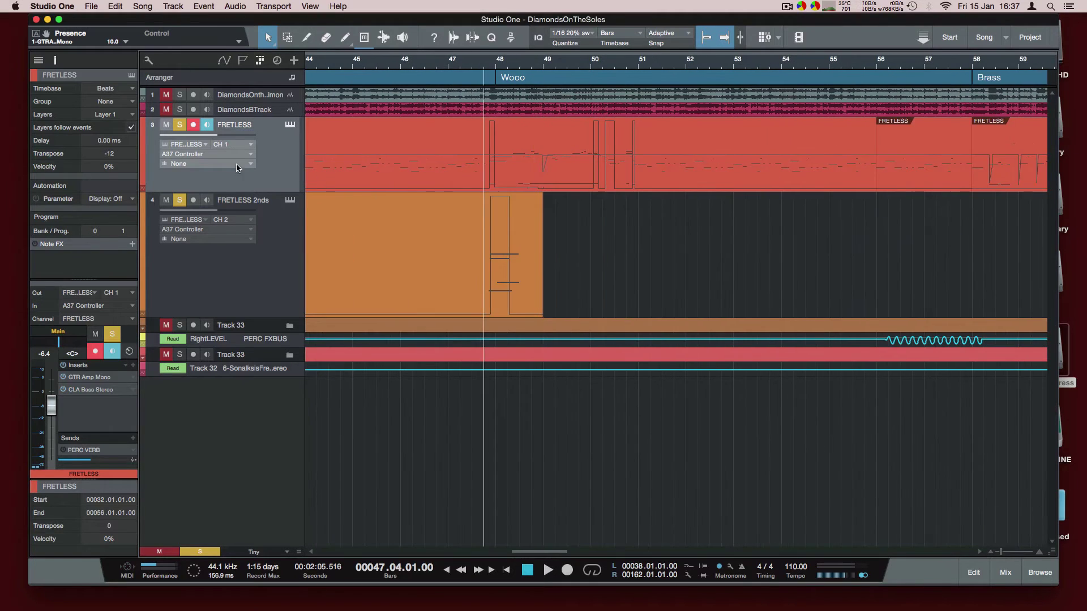
key("space")
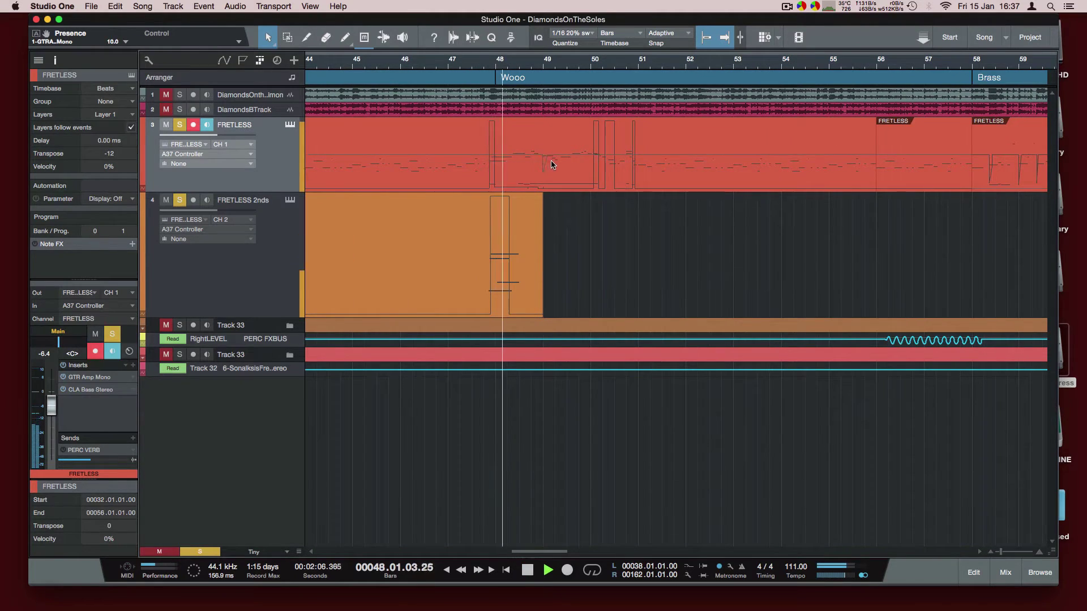
Step: Open the FRETLESS part in the piano roll, zoom in around bar 49 and stop playback
double_click(549, 165)
key("e")
key("e")
key("e")
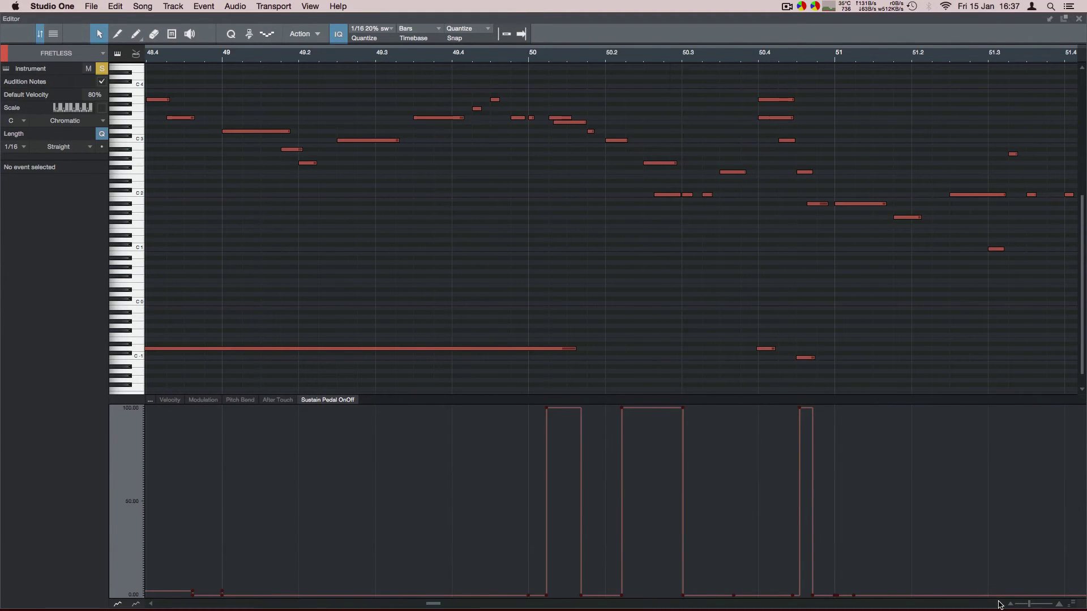
key("space")
Step: Inspect the slide note pairs near bar 50.1 (E3), 50.3 (G2) and 50.4 (F2)
left_click_drag(552, 103, 561, 119)
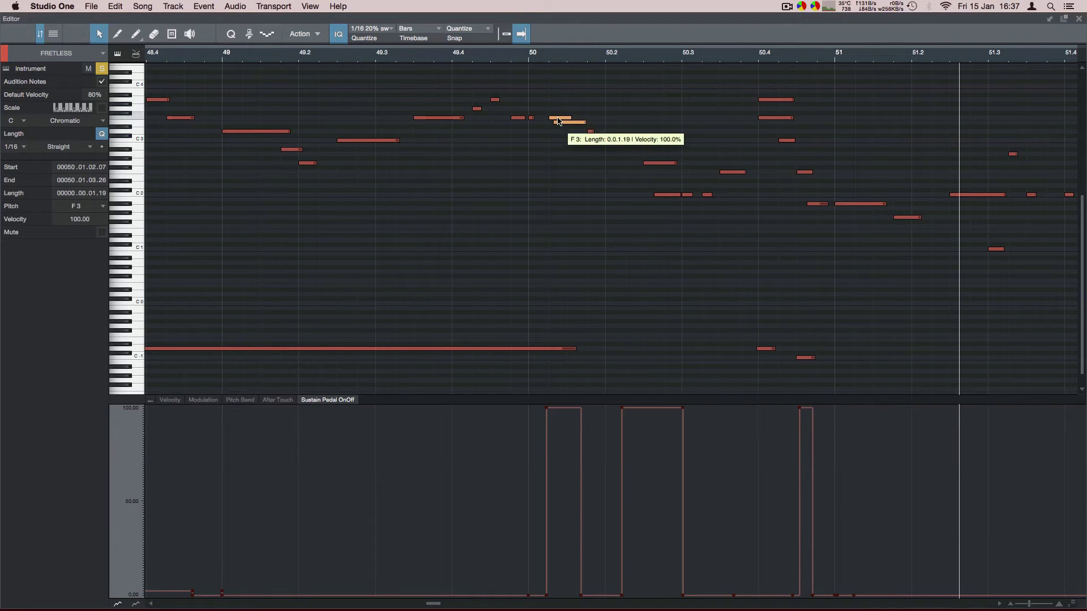
left_click(562, 123)
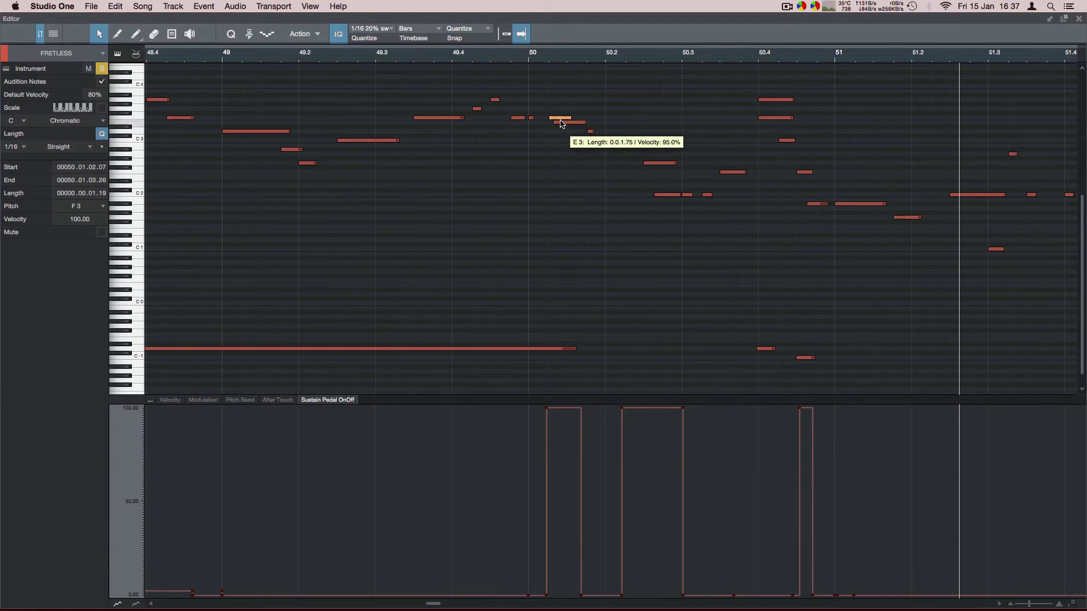
left_click(482, 54)
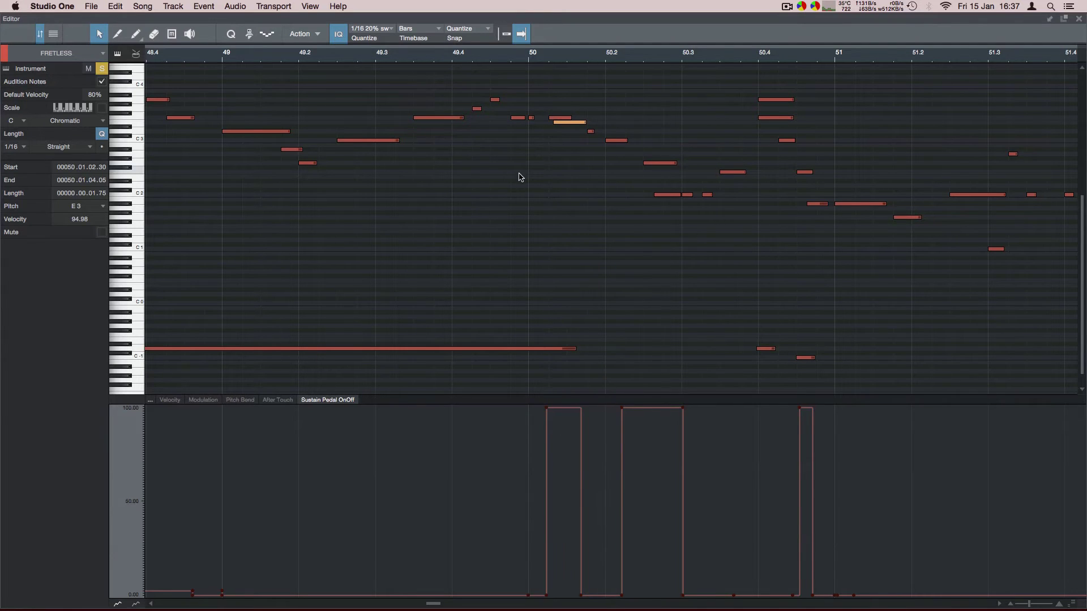
left_click_drag(642, 137, 671, 238)
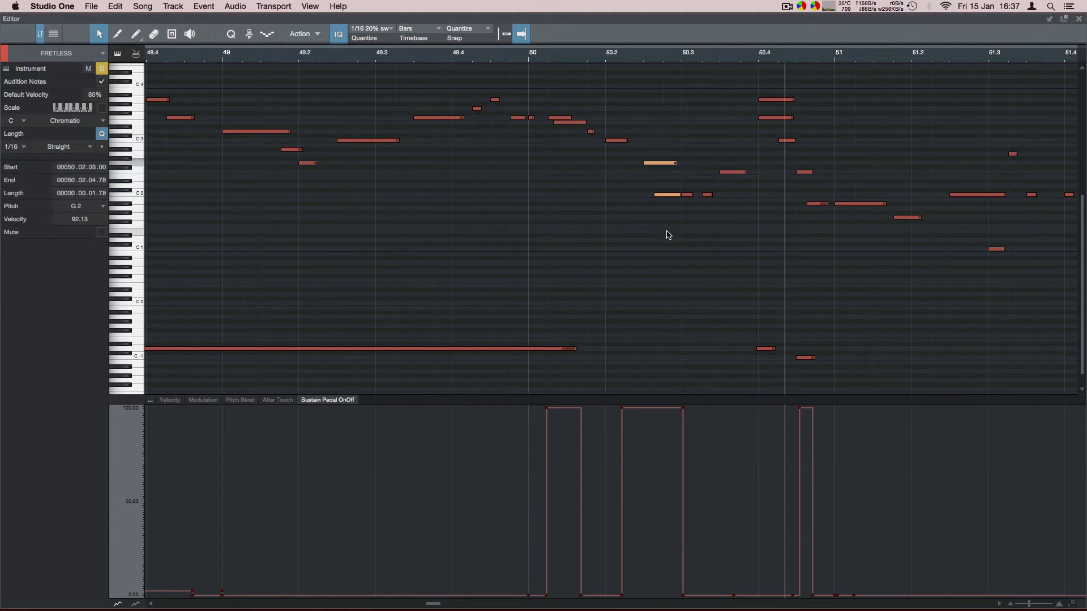
left_click_drag(801, 162, 820, 236)
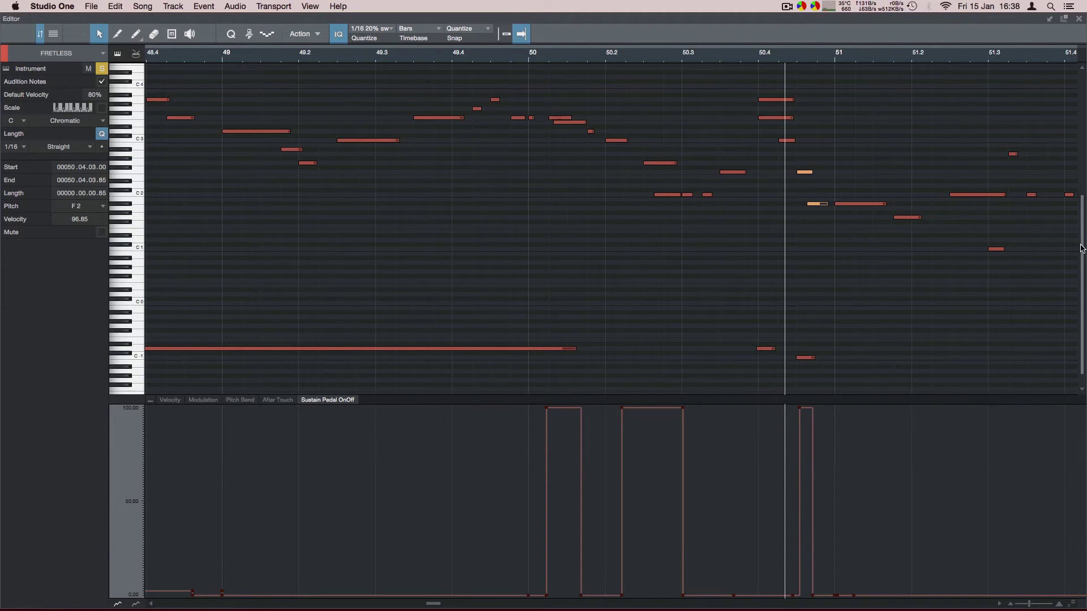
left_click_drag(1080, 249, 1080, 147)
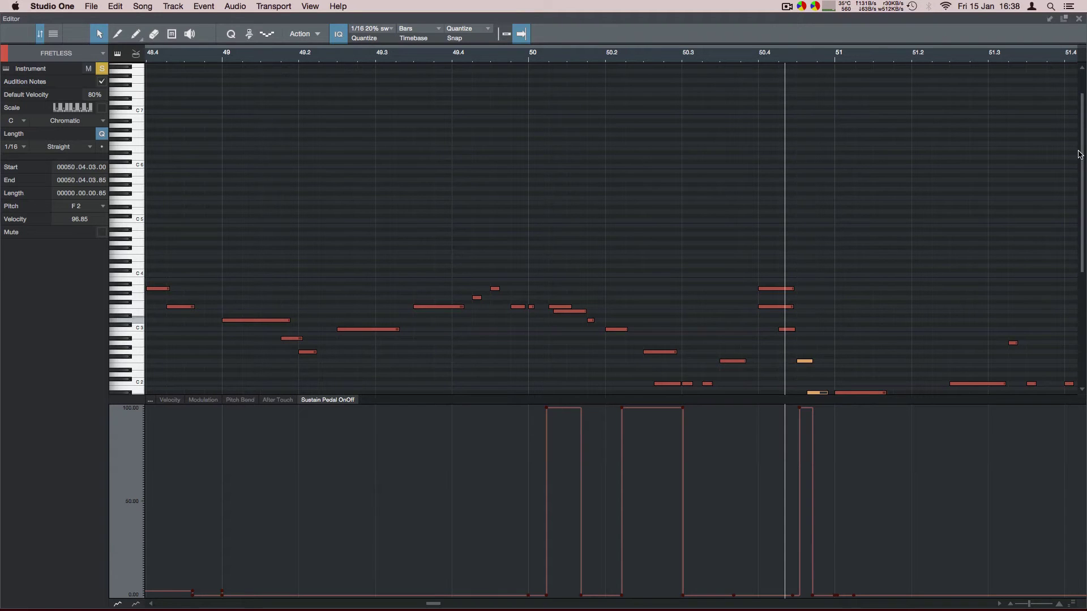
left_click_drag(1082, 170, 1084, 277)
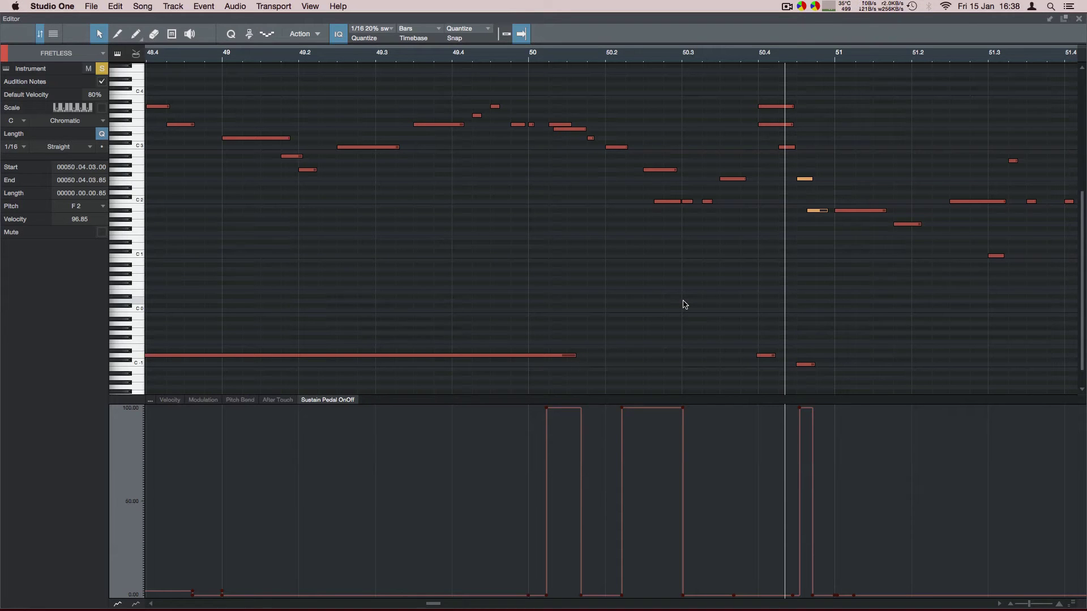
left_click_drag(1078, 233, 1069, 112)
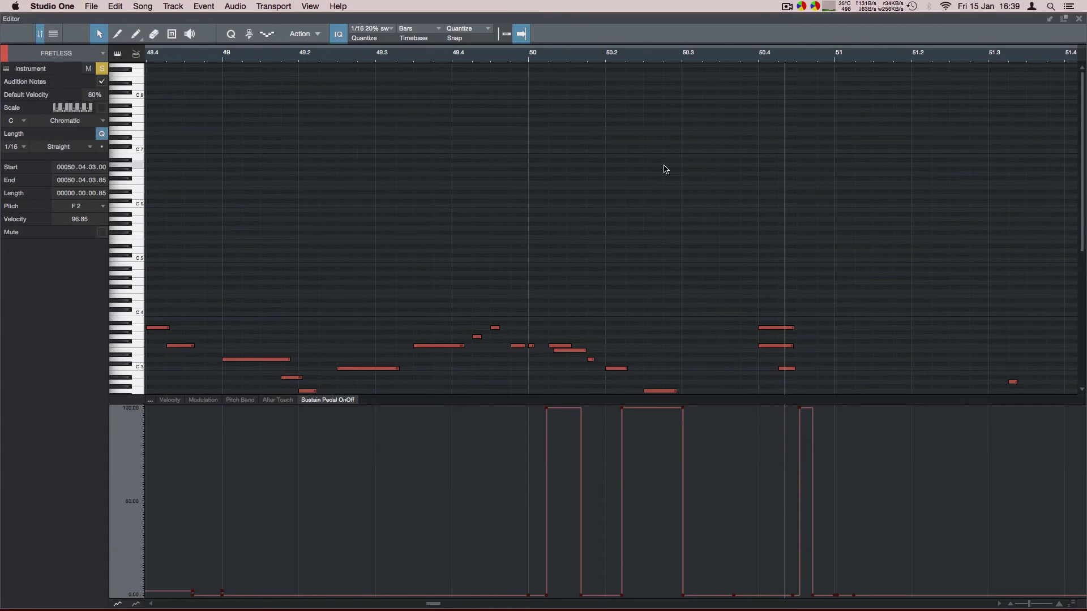
Step: Close the note editor and zoom the arrangement out to show most of the song
left_click(1079, 20)
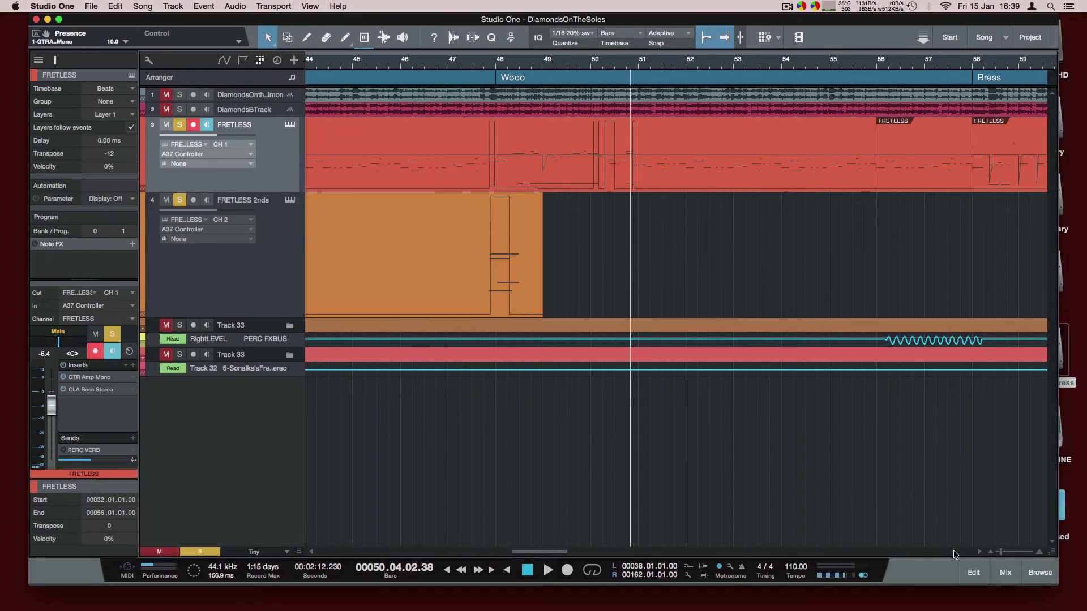
left_click(991, 552)
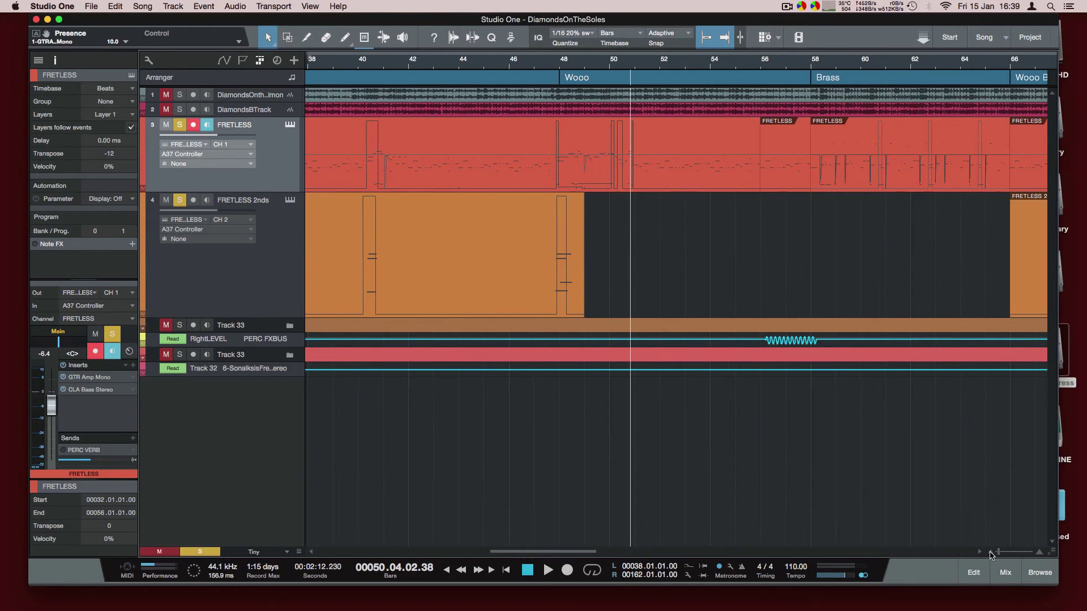
left_click_drag(773, 67, 712, 54)
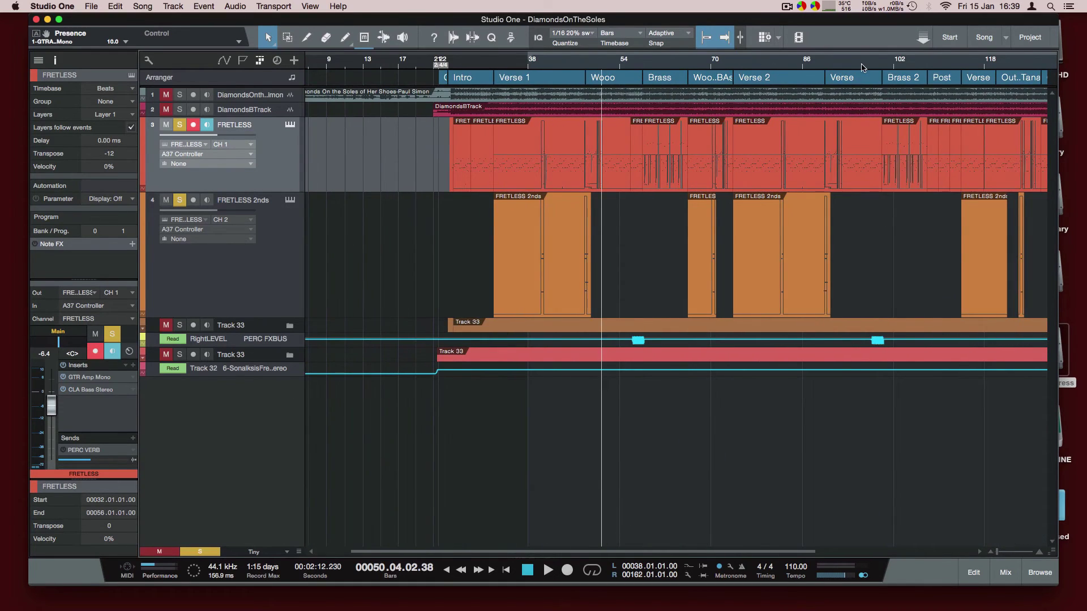
left_click_drag(834, 70, 712, 55)
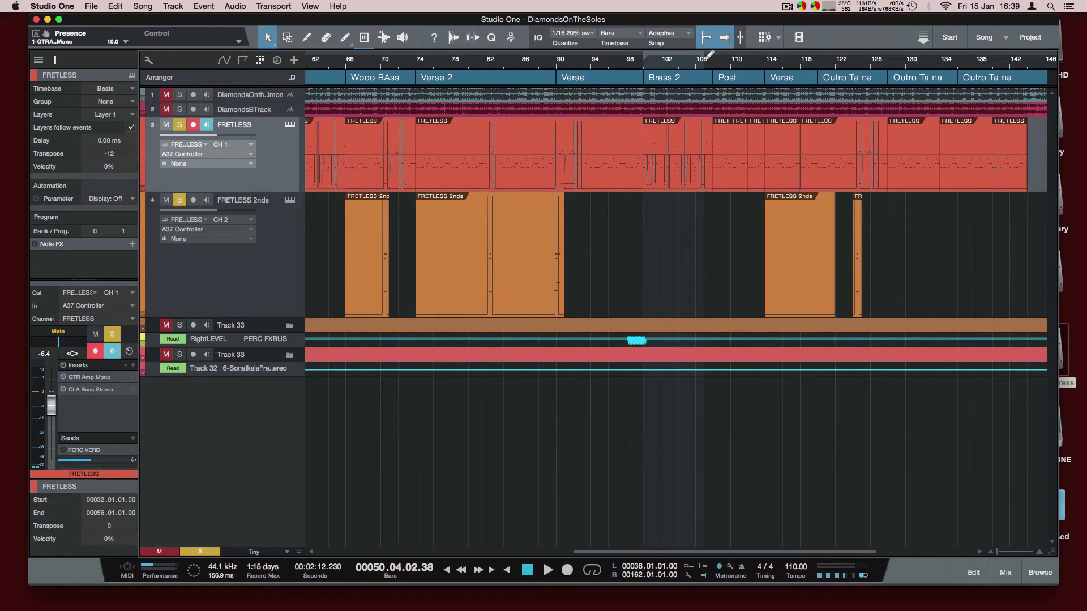
Step: Unsolo FRETLESS and FRETLESS 2nds, audition from bar 100, then solo only FRETLESS at bar 100
left_click(180, 126)
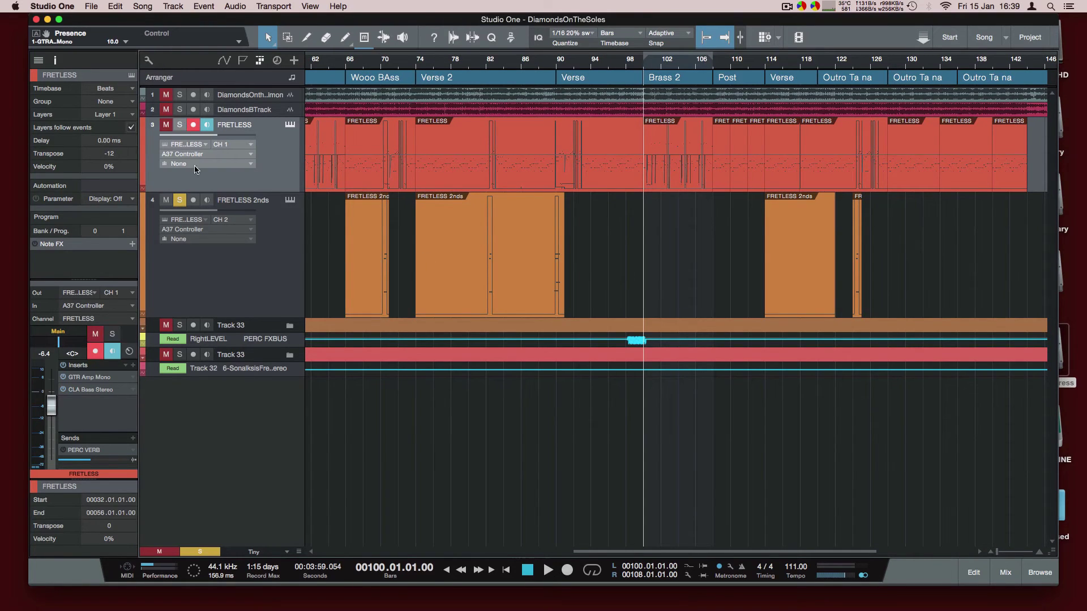
left_click(180, 200)
key("space")
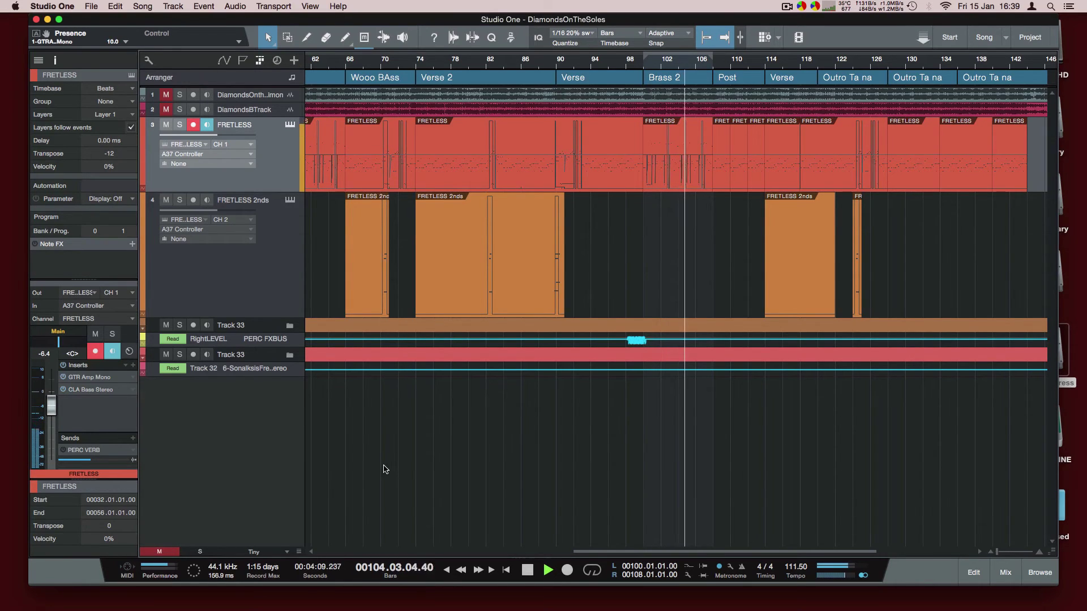
key("space")
key("s")
key("KP_1")
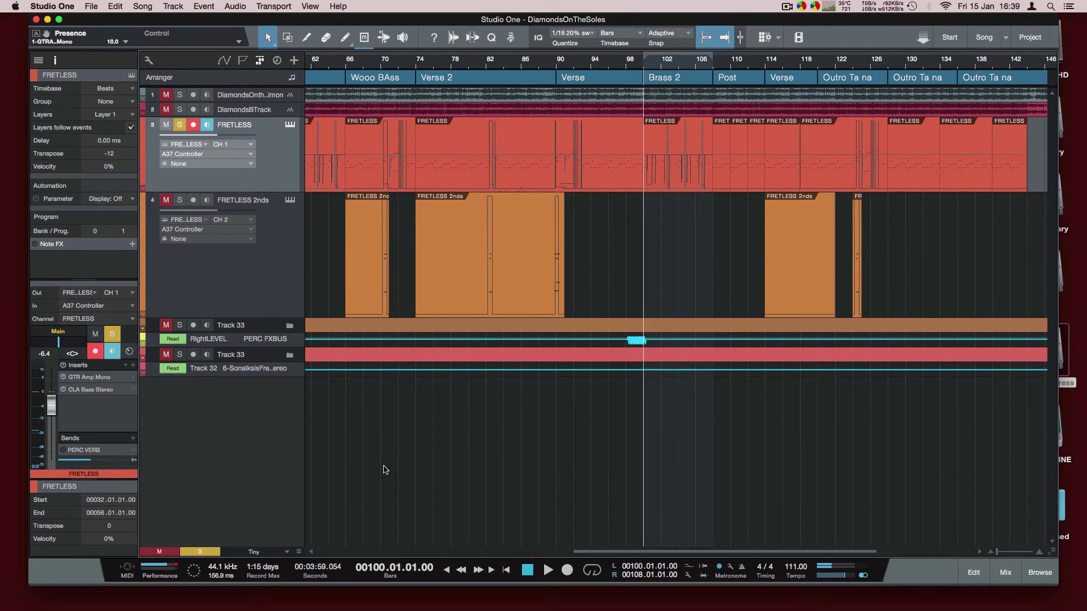
Step: Open the FRETLESS part at bar 102 in the piano roll and select the high notes near bars 101.4 and 103
key("e")
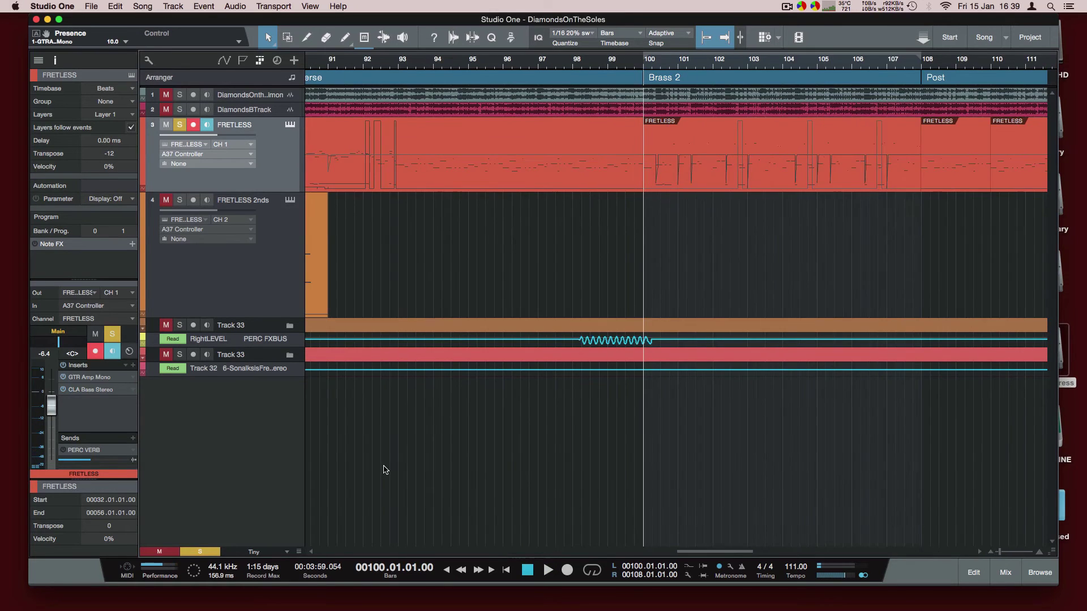
double_click(743, 141)
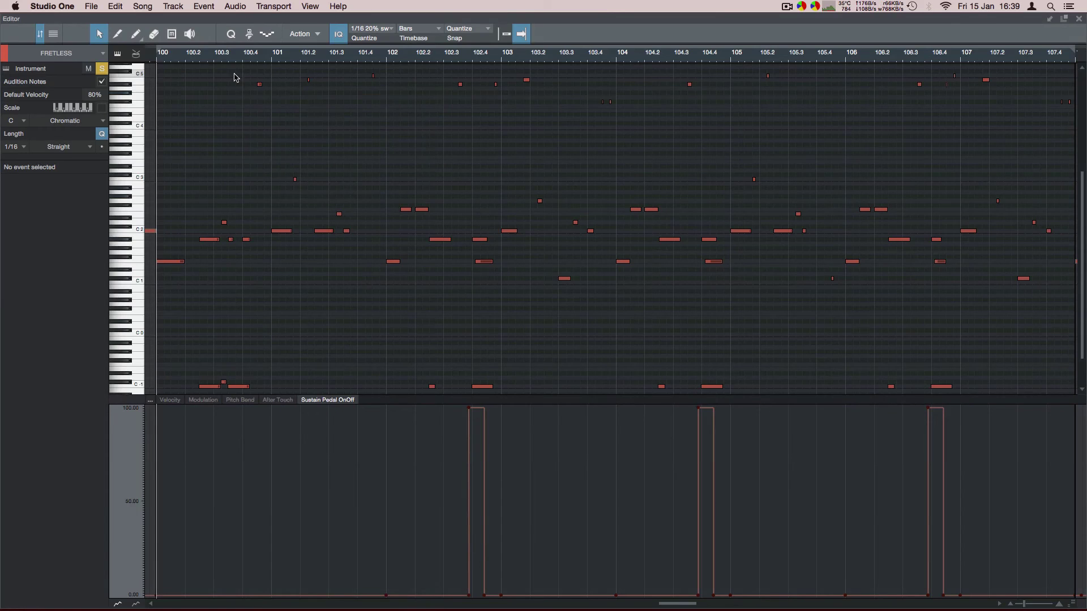
left_click_drag(238, 69, 315, 82)
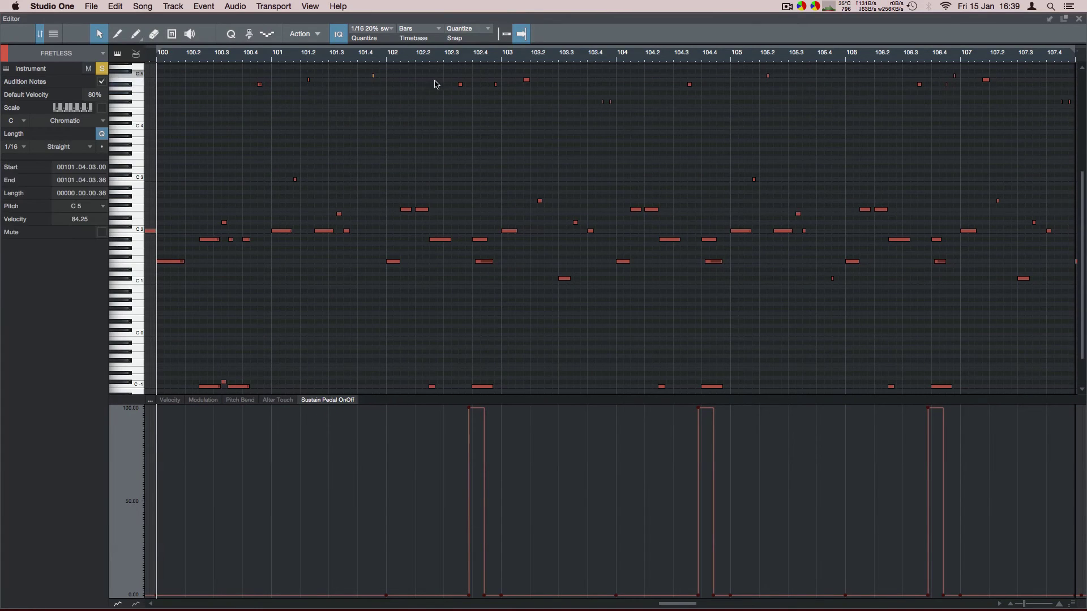
left_click(461, 108)
left_click_drag(509, 70, 542, 98)
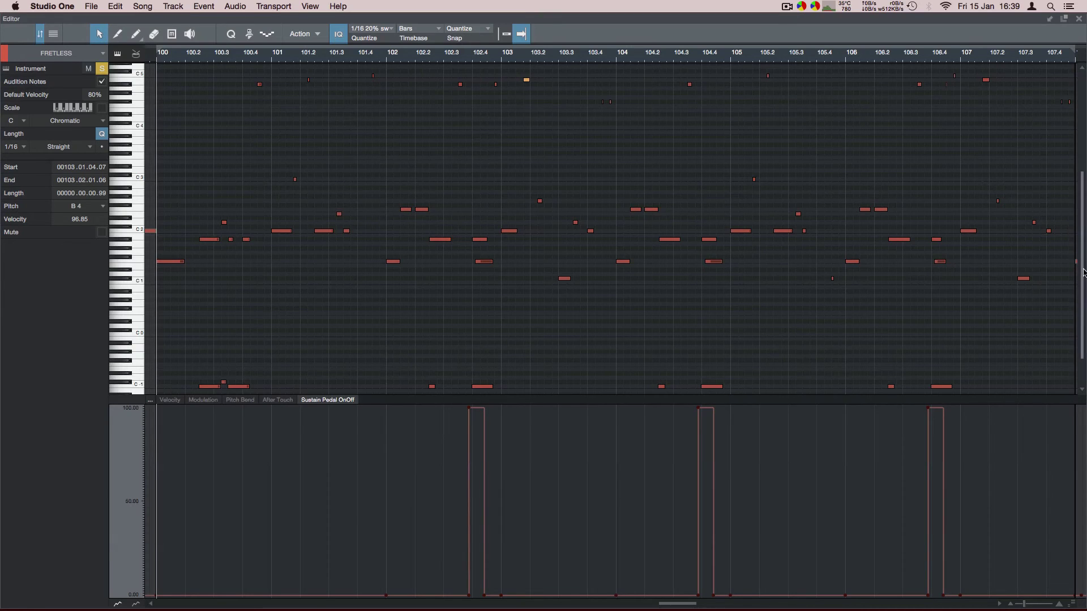
Step: Scroll down to select the small key-switch note near C-1, then scroll back up
scroll(1075, 269, "down", 4)
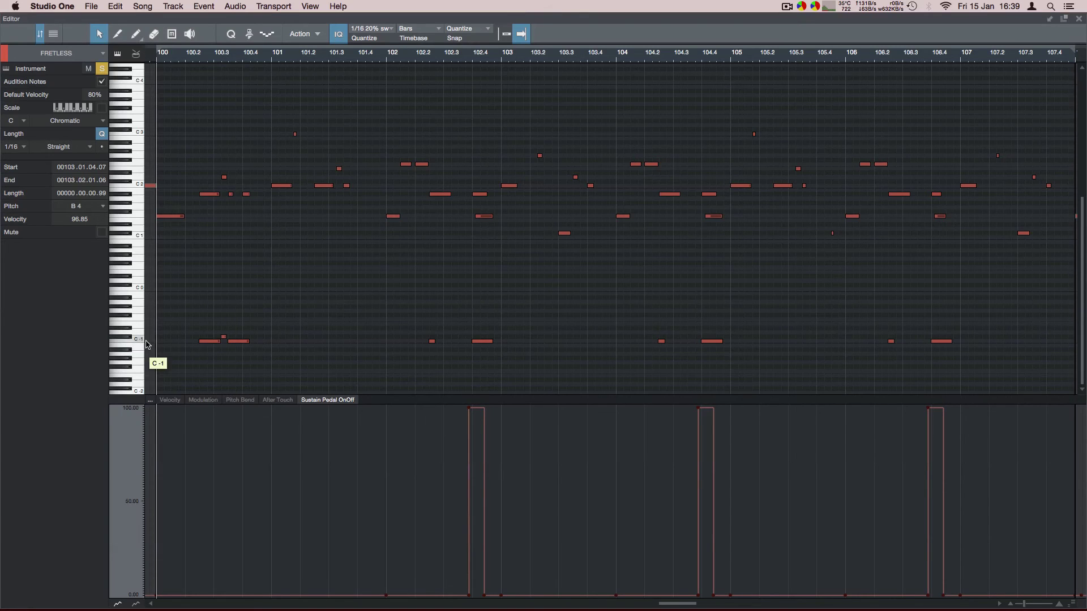
left_click_drag(202, 335, 226, 341)
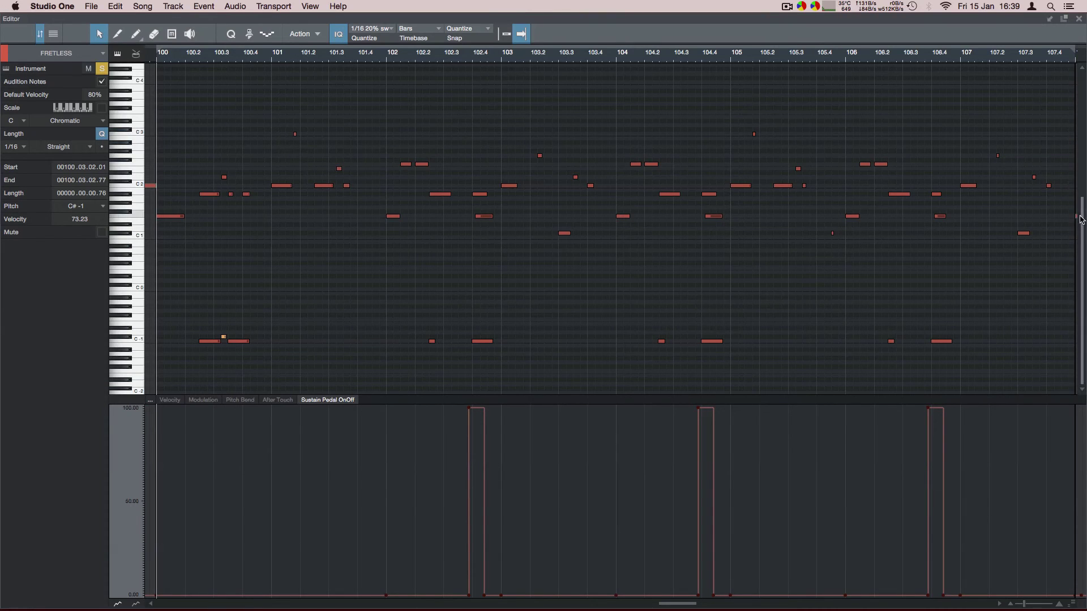
scroll(1079, 226, "up", 10)
Step: Reopen the Brass 2 FRETLESS part in the note editor from the arrangement
left_click(1079, 19)
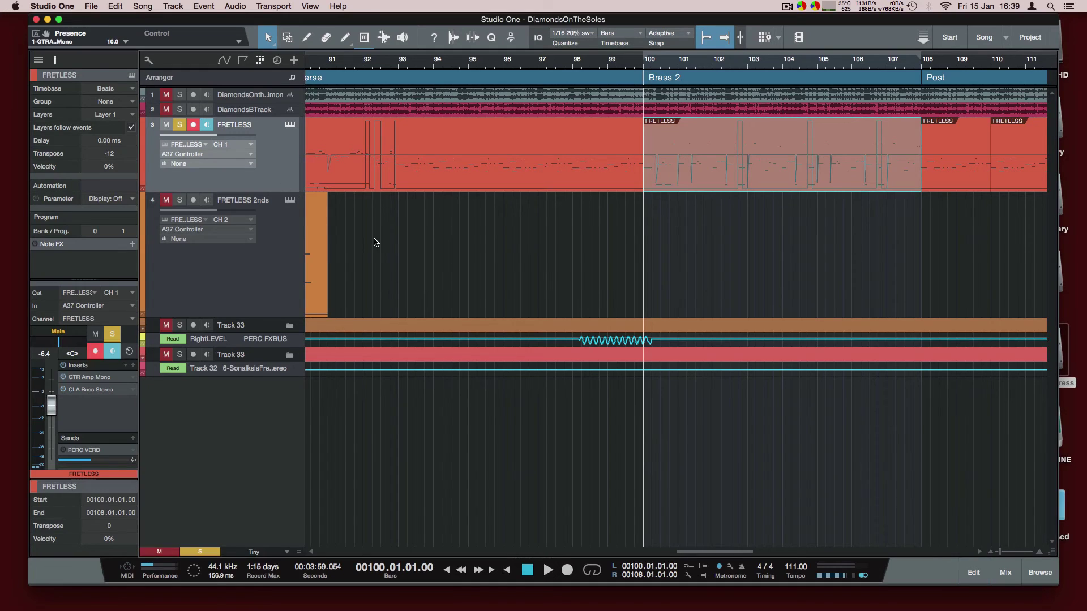
key("space")
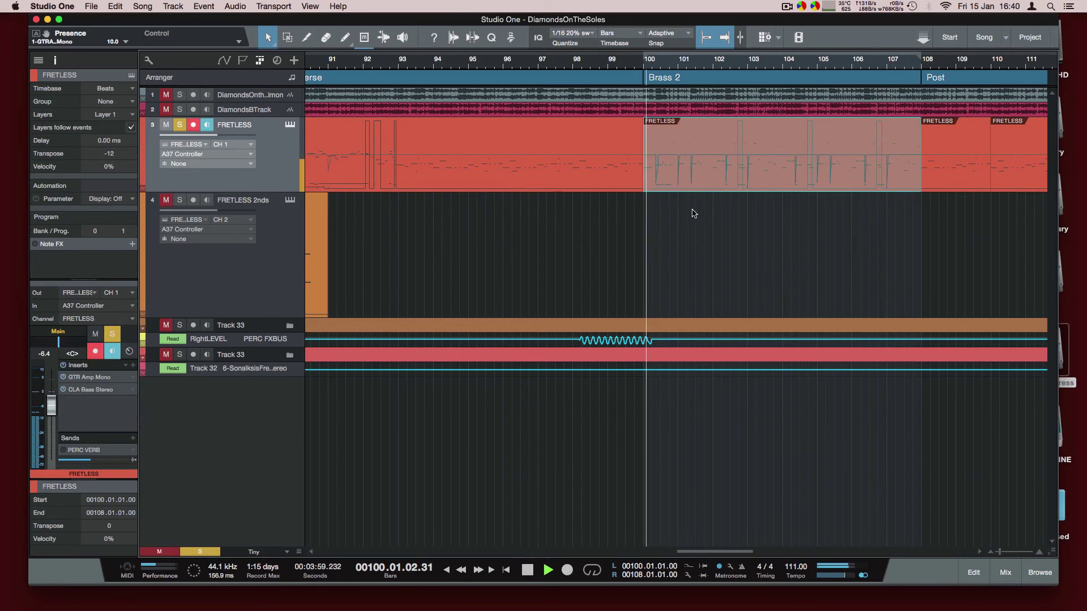
double_click(701, 177)
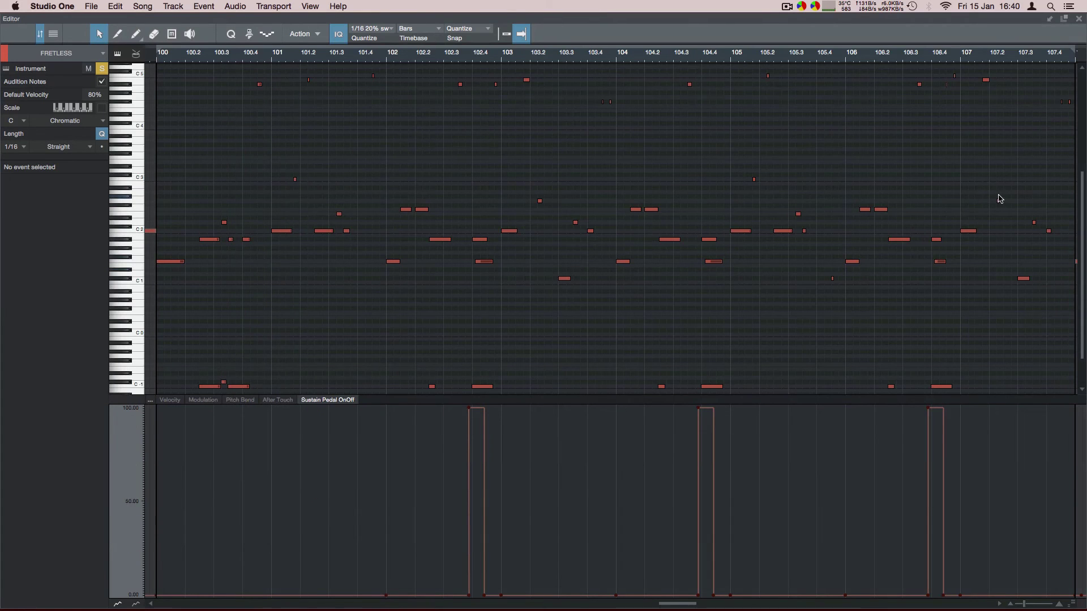
scroll(1081, 205, "up", 1)
scroll(1081, 206, "up", 2)
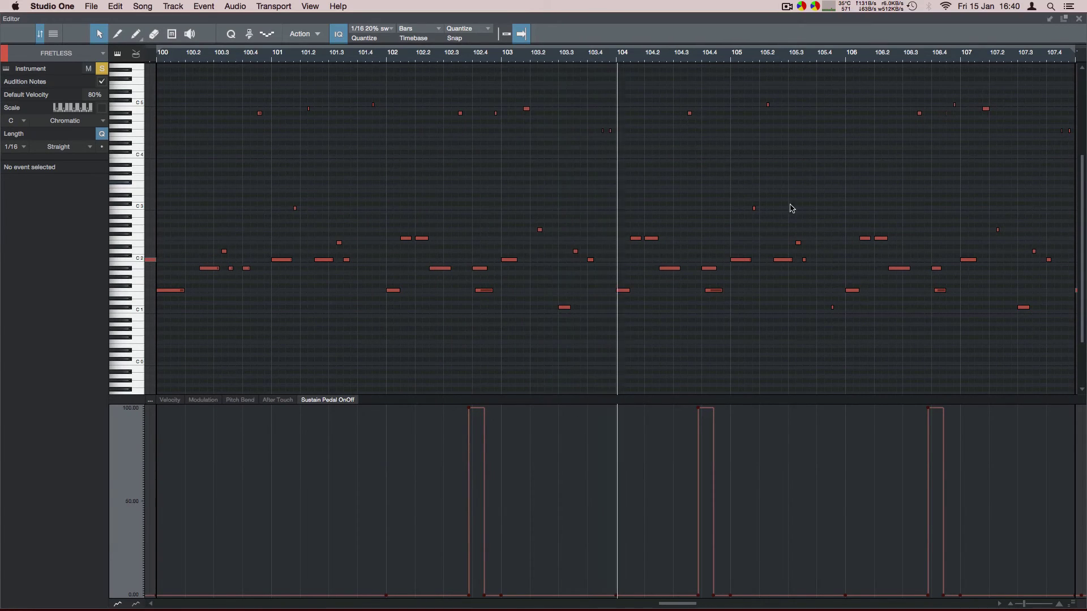
Step: Select the C#1 note near bar 103.3
left_click_drag(539, 292, 599, 346)
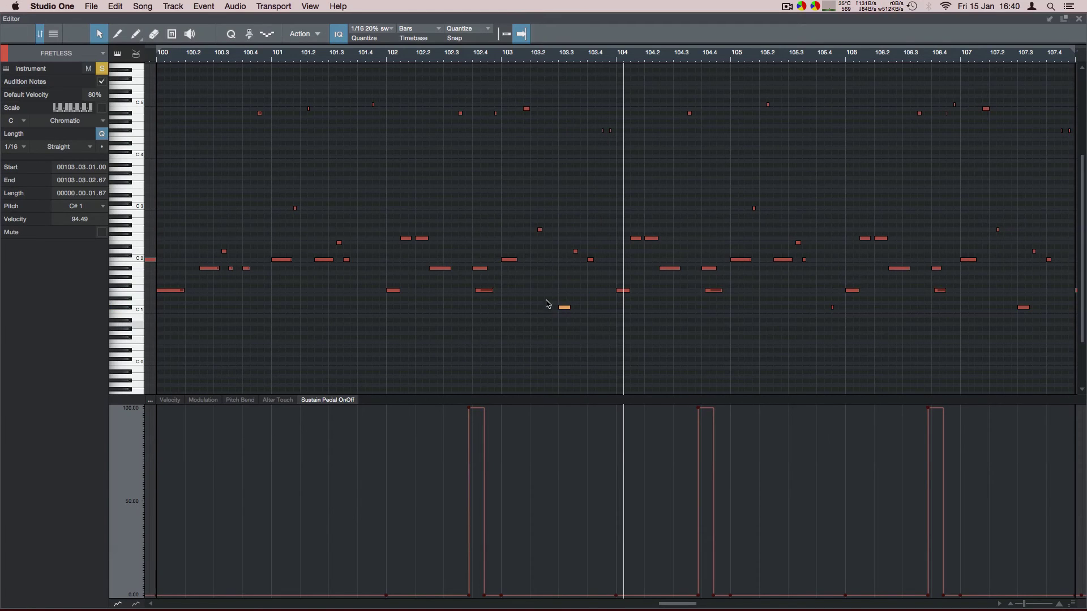
left_click_drag(536, 283, 589, 331)
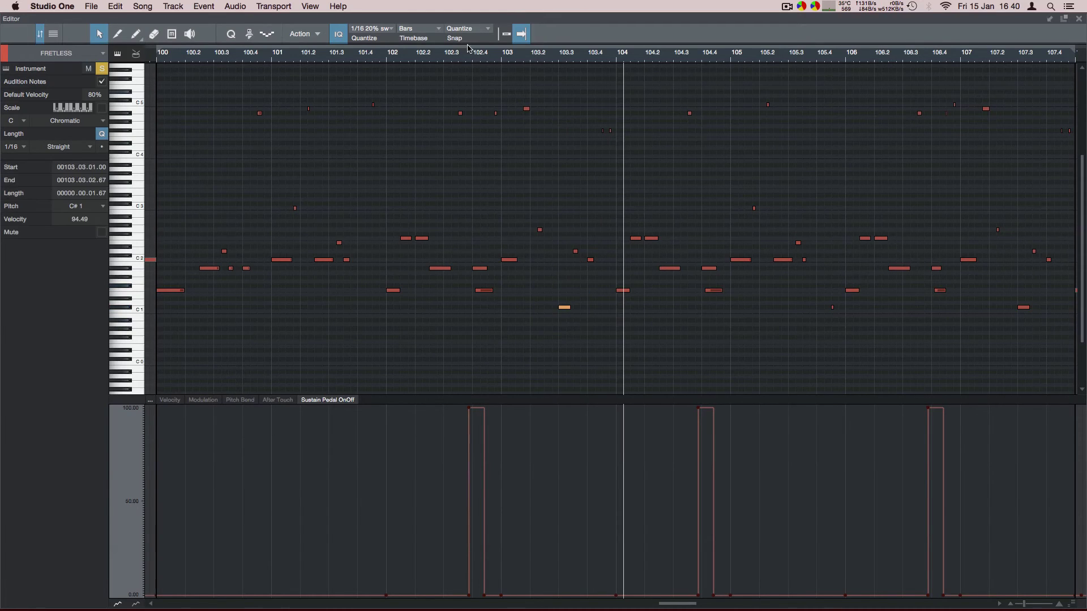
left_click(527, 108)
left_click(469, 123)
left_click_drag(549, 293, 583, 335)
Step: Play the passage from about bar 100.3, then stop playback
left_click(237, 57)
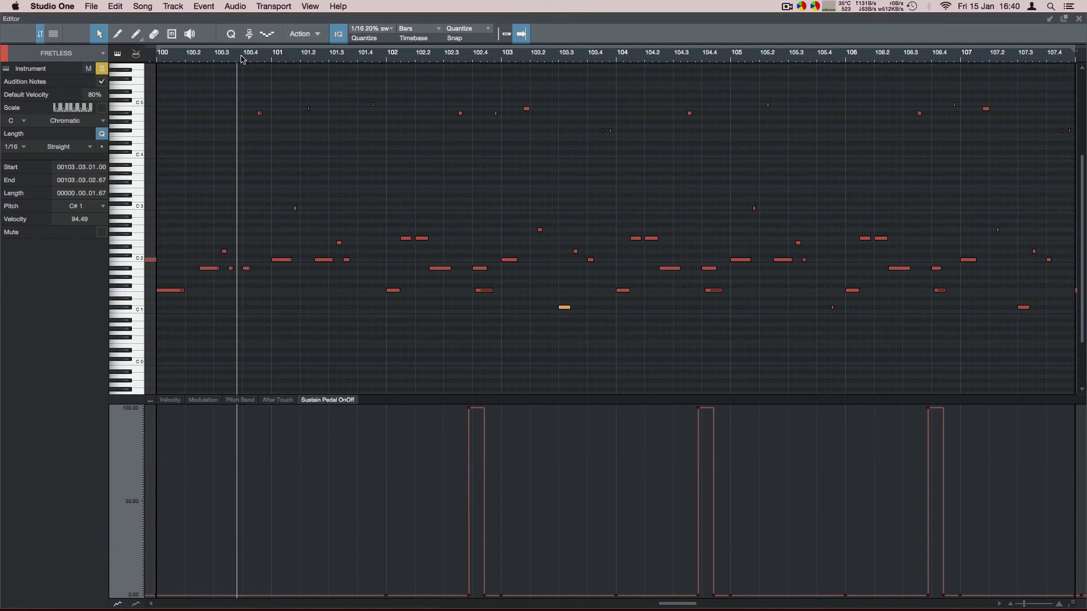
key("space")
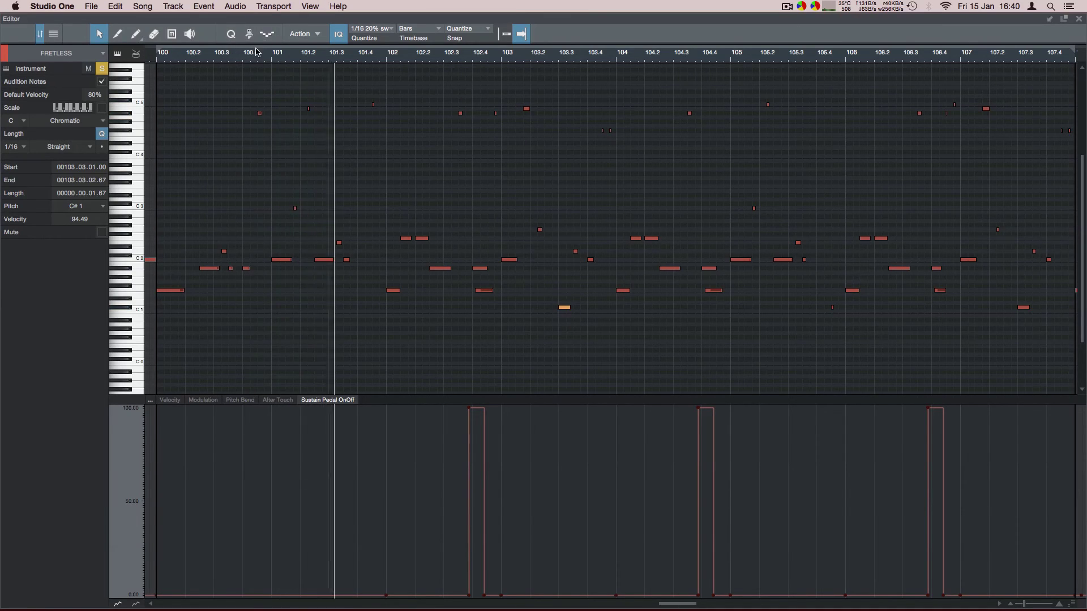
key("space")
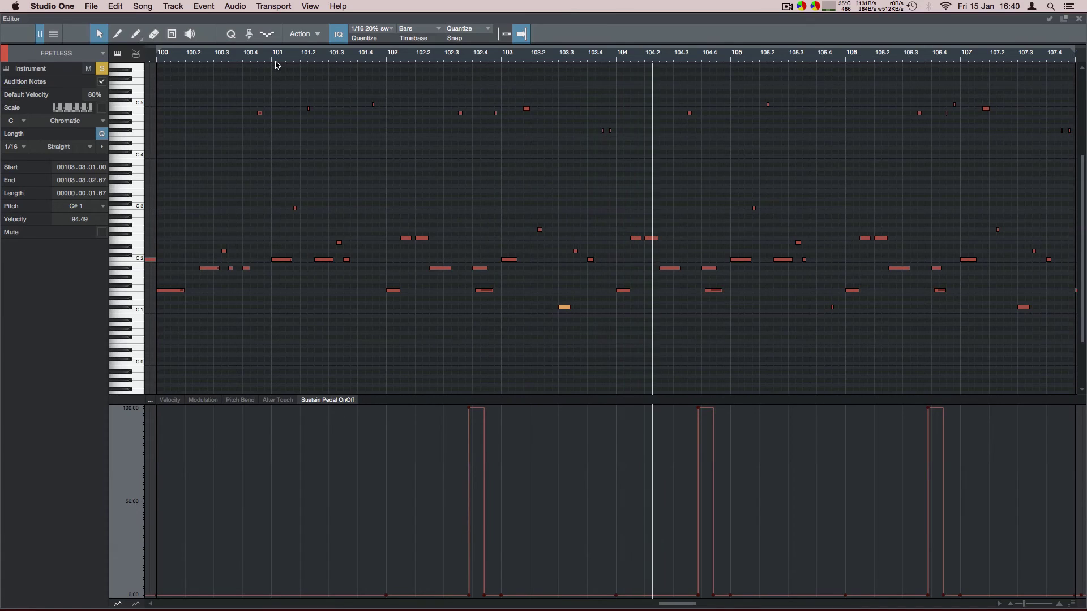
key("space")
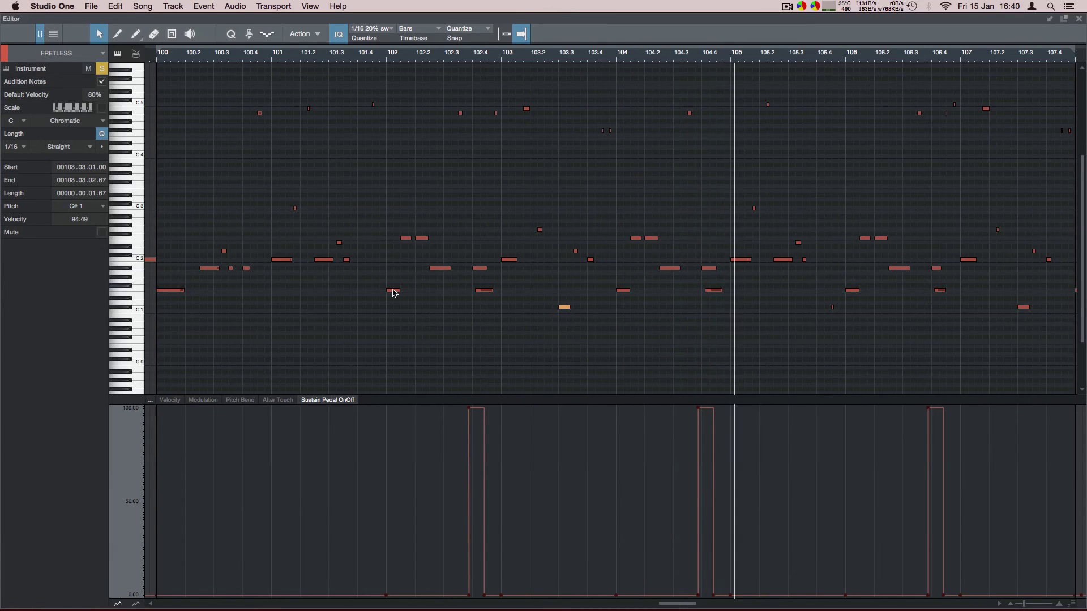
Step: Compare the Pitch Bend and Sustain Pedal lanes, then play the passage with the pitch bends shown
left_click(240, 400)
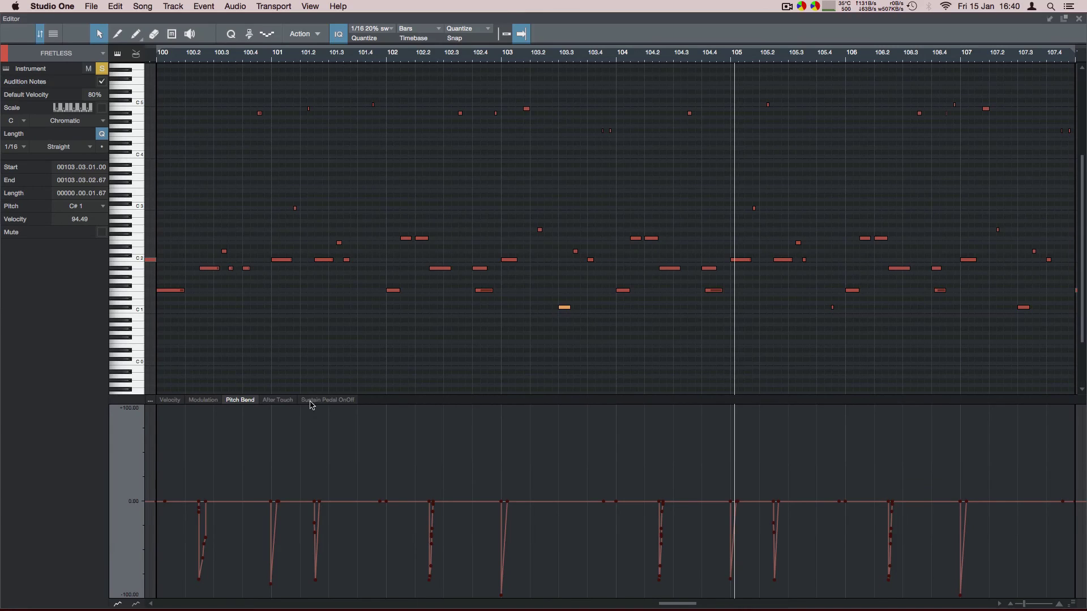
left_click(314, 400)
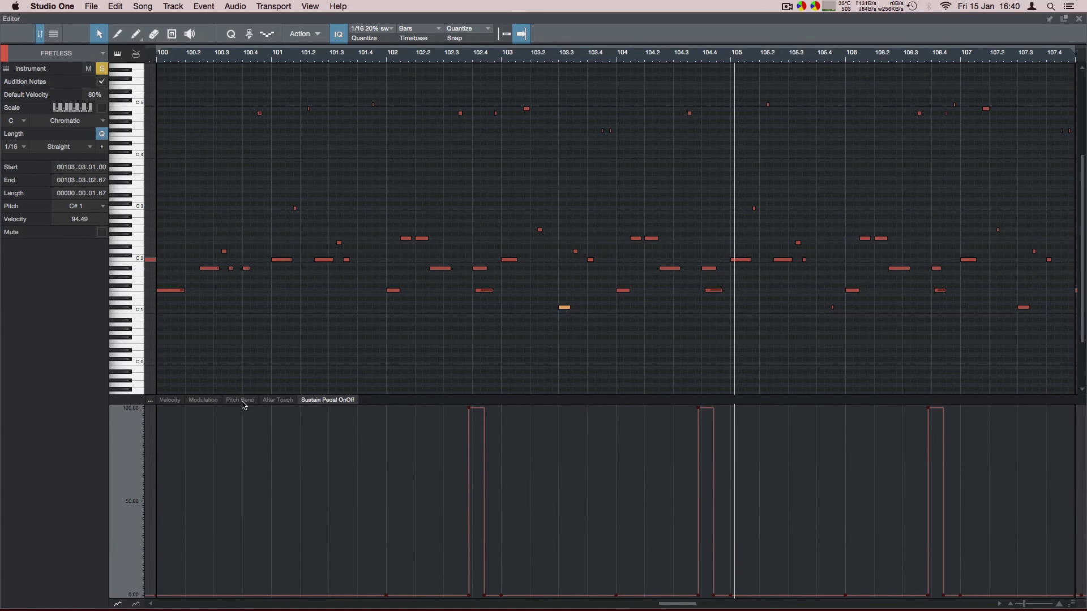
left_click(240, 401)
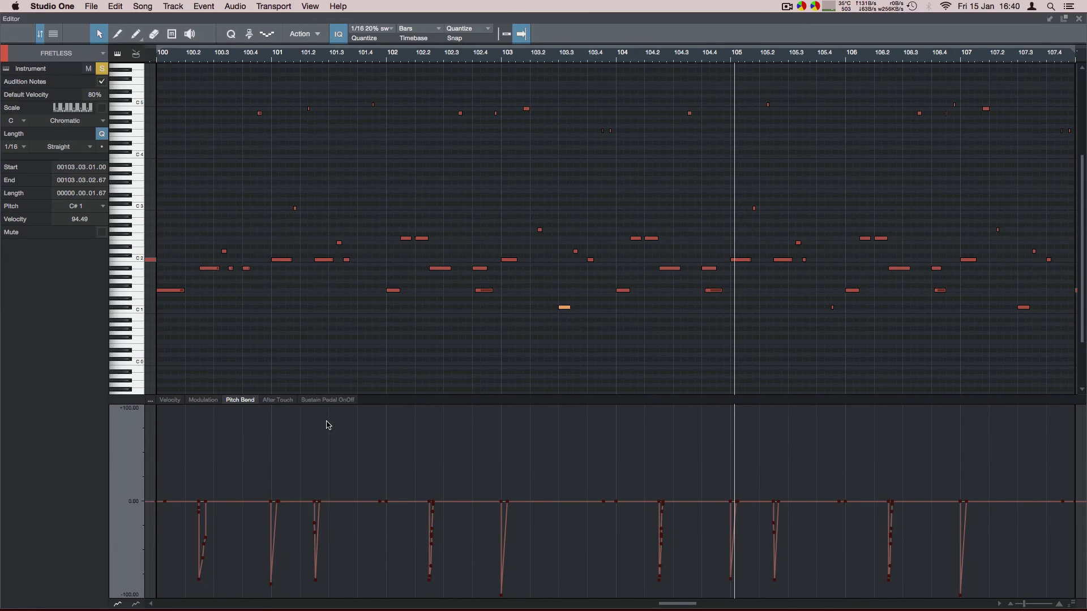
key("space")
key("space")
Step: Zoom in around bar 105 and audition from bar 102.4
key("e")
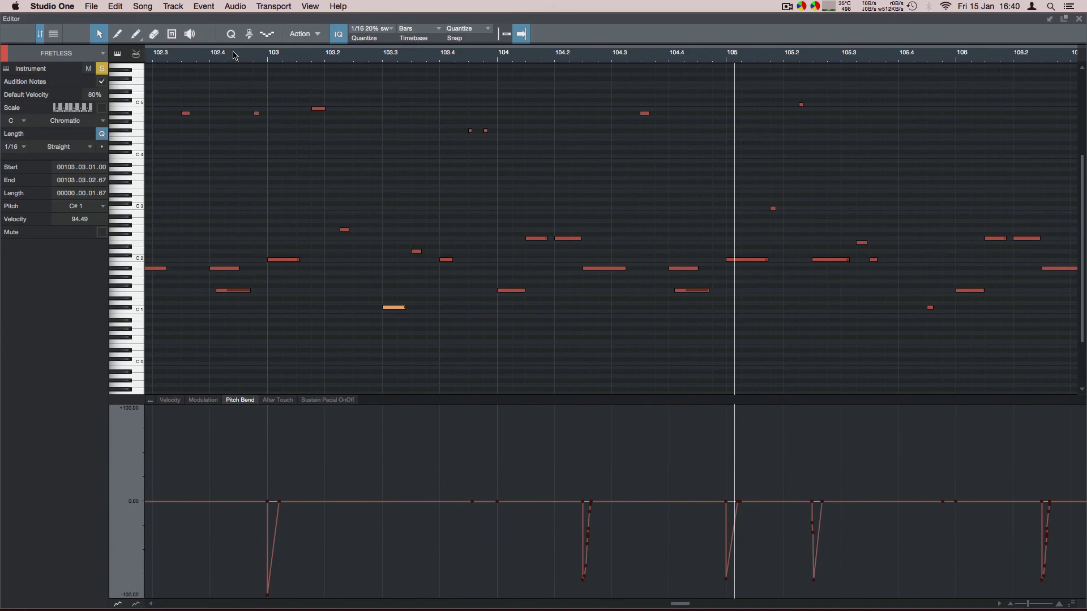
left_click(211, 55)
key("space")
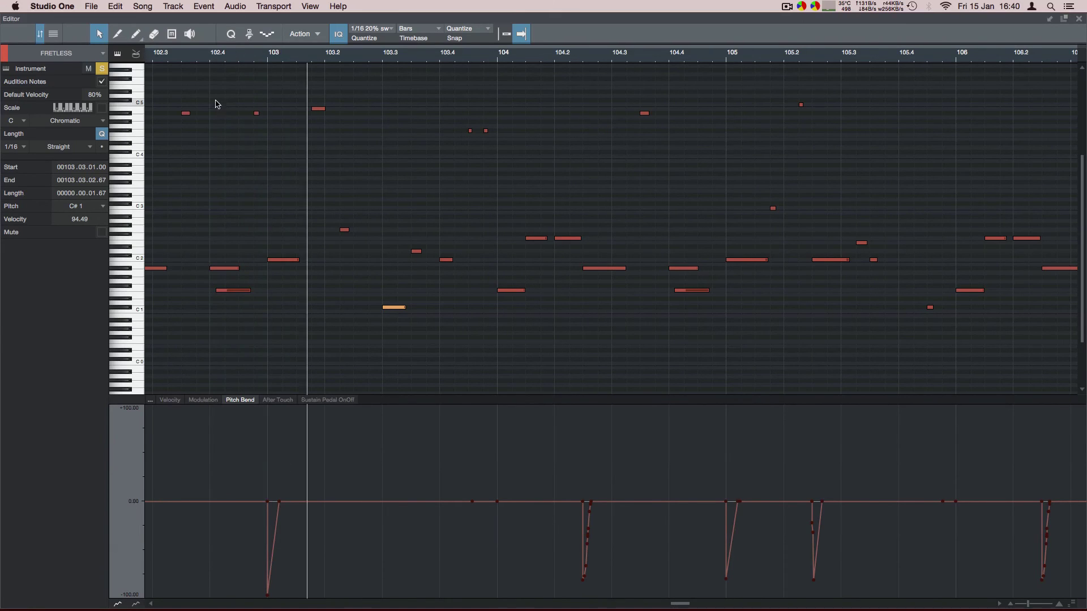
key("space")
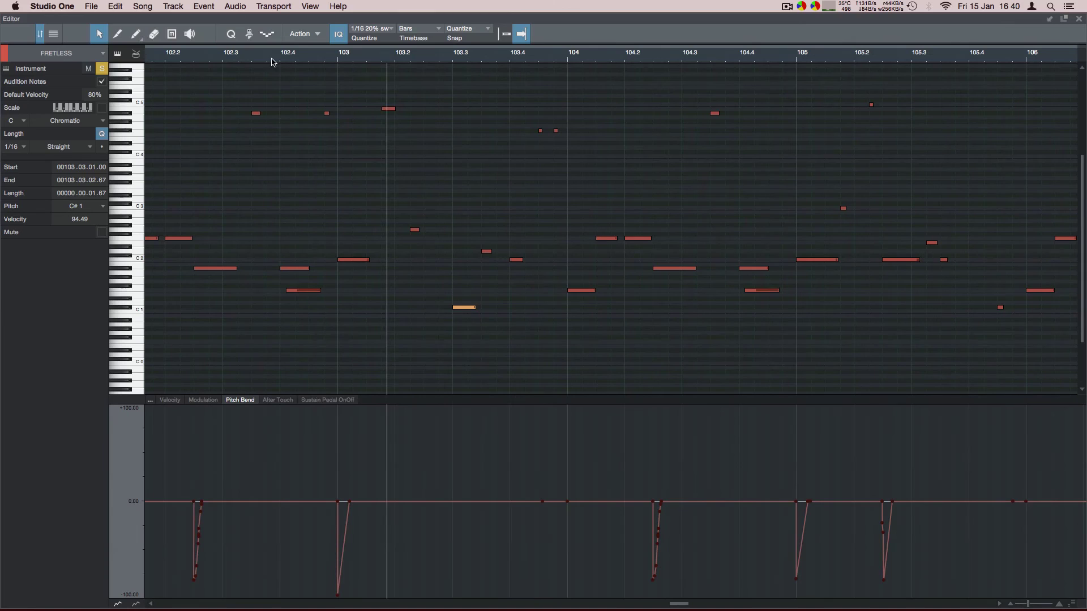
Step: Show the Sustain Pedal lane, select the two notes near bar 102.4, and audition from bar 102.3
left_click(328, 401)
left_click_drag(284, 248, 303, 292)
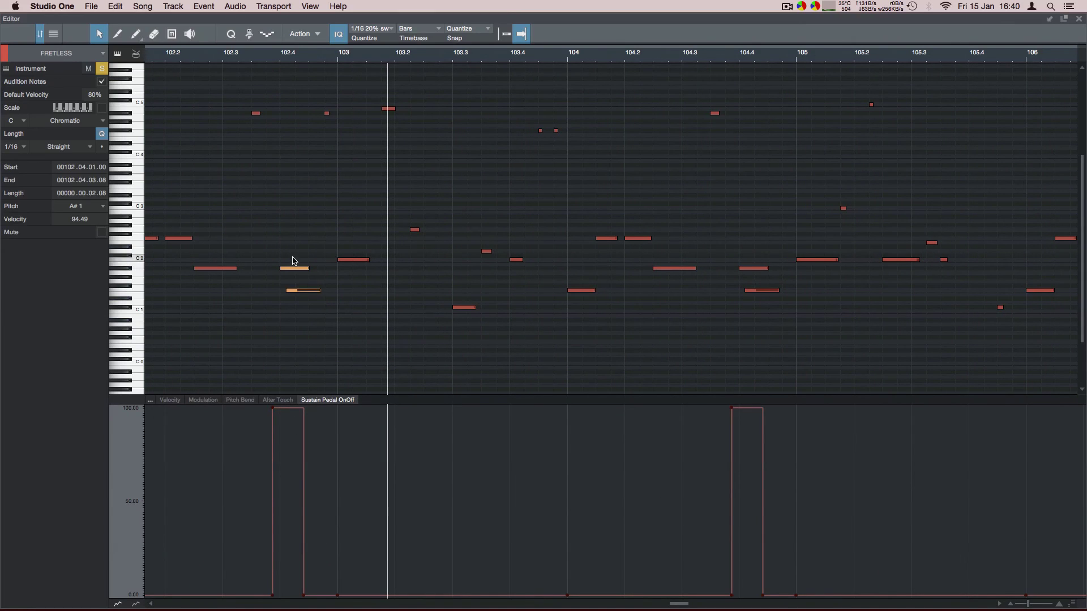
left_click(226, 55)
key("space")
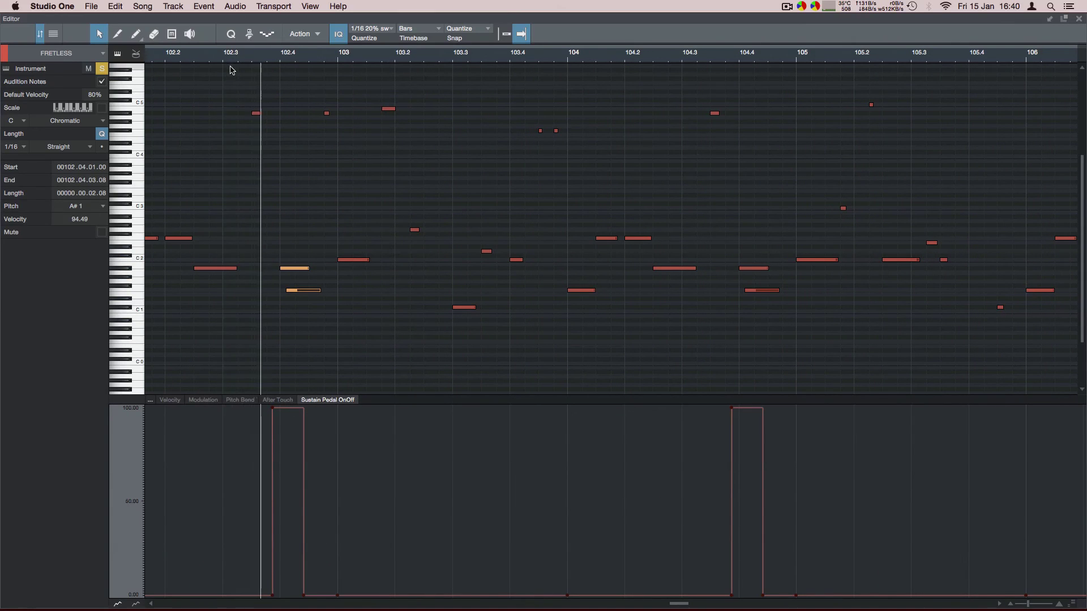
key("space")
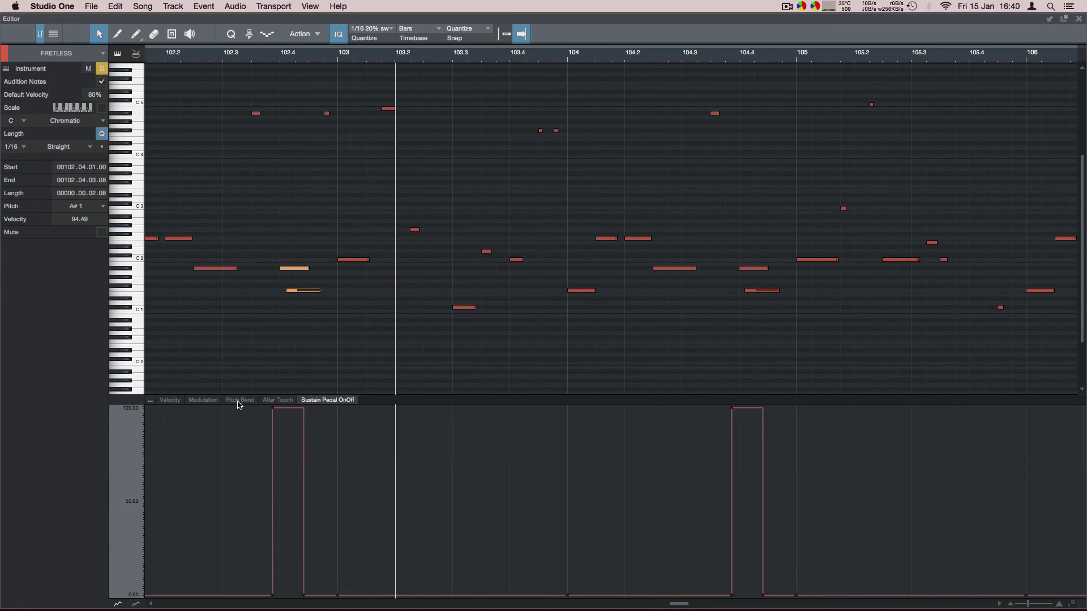
Step: Show the Pitch Bend lane, select the C2 note at bar 103, replay, and zoom out to bars 81–113
left_click(240, 400)
left_click(351, 260)
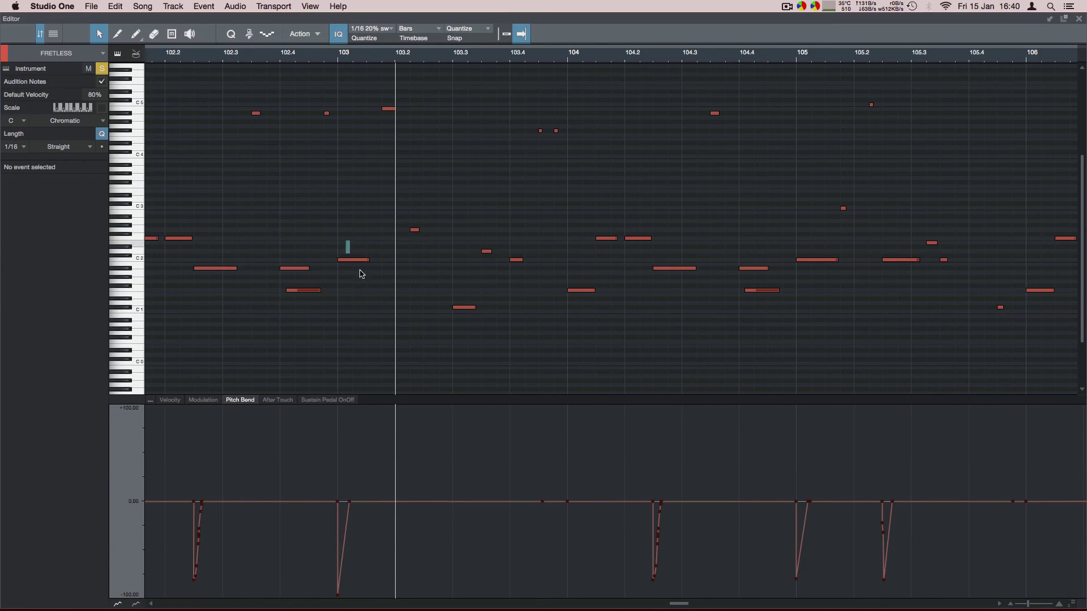
key("space")
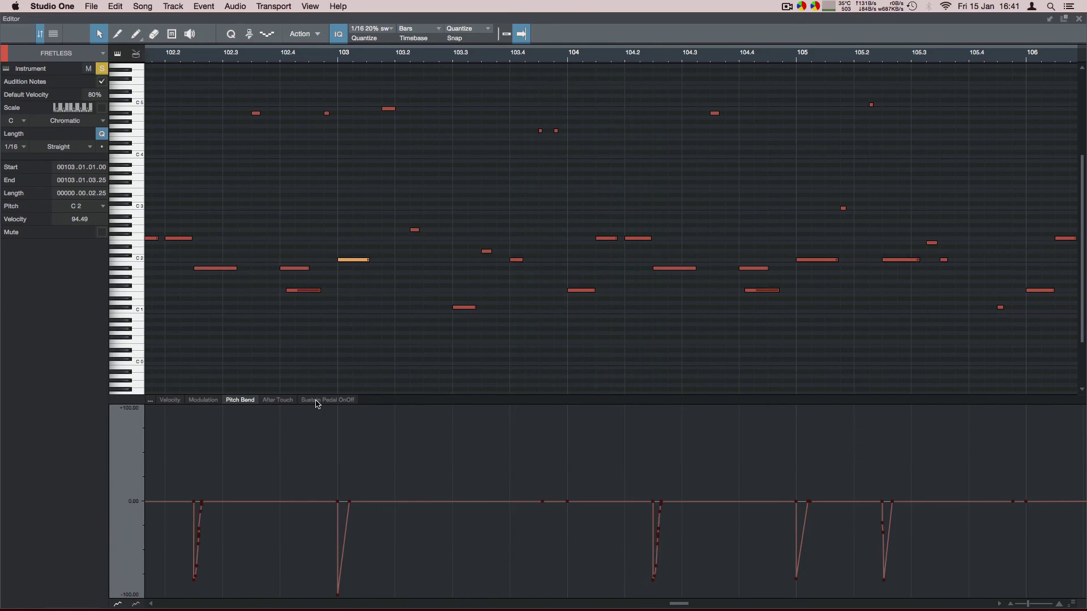
key("w")
key("w")
key("w")
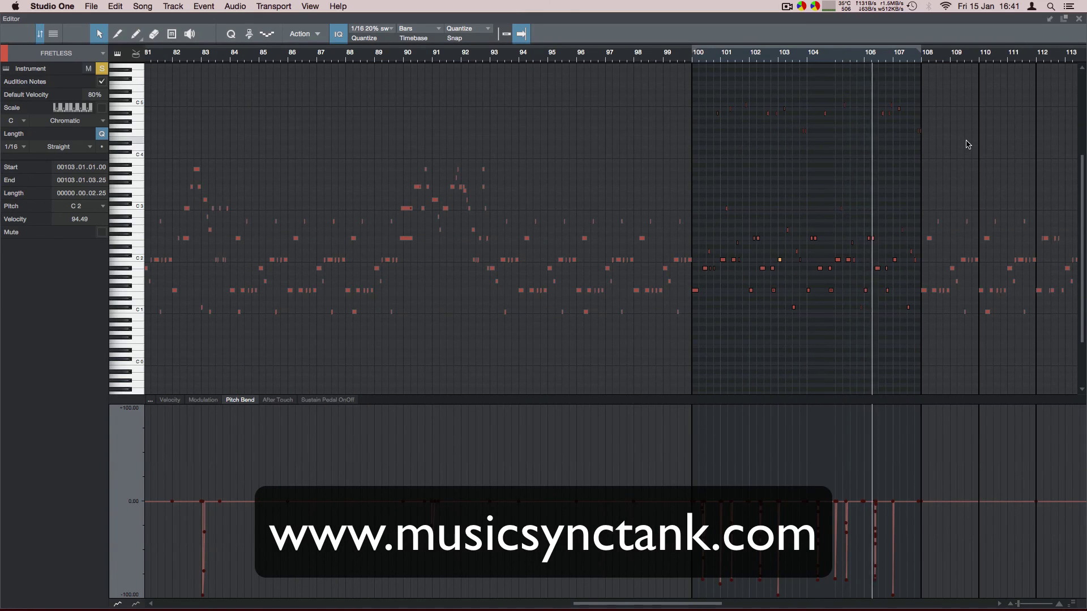
Step: Close the editor, stop playback, deselect the FRETLESS part and zoom out to the whole song
left_click(1078, 18)
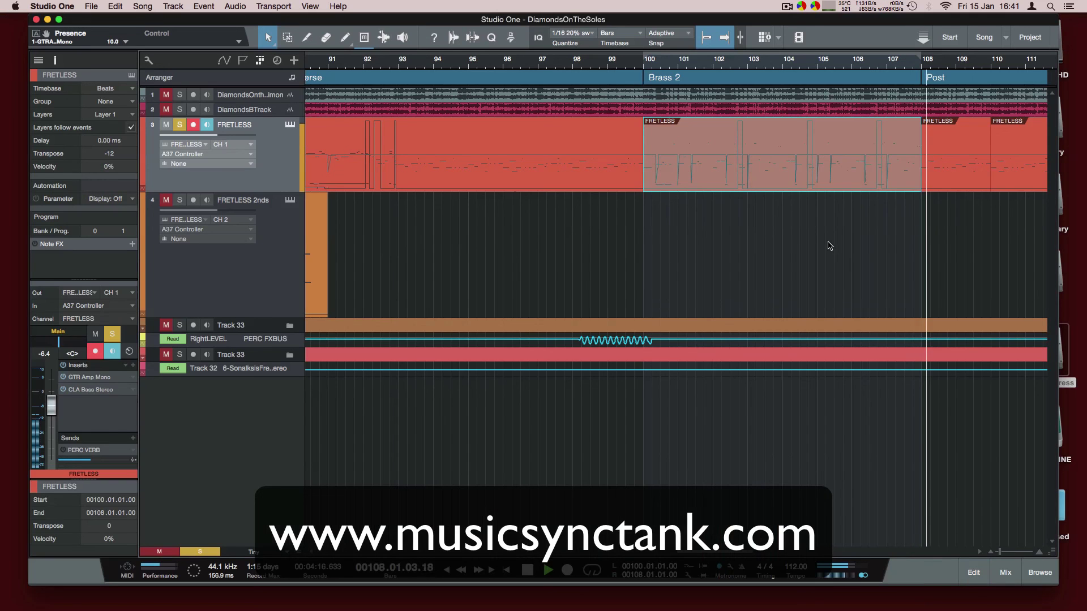
key("space")
left_click(951, 512)
left_click_drag(1000, 556, 998, 554)
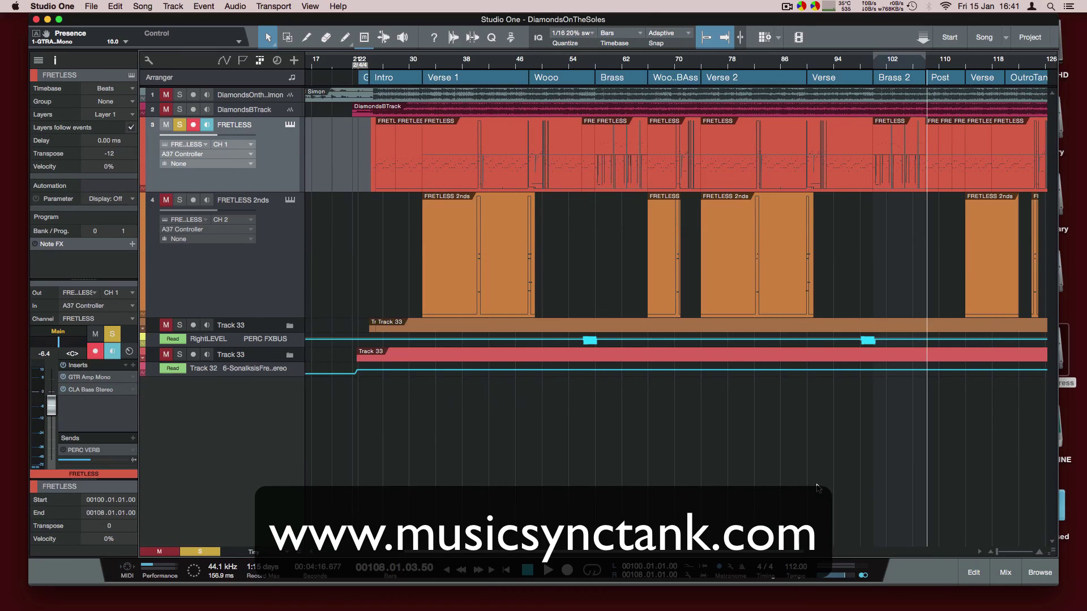